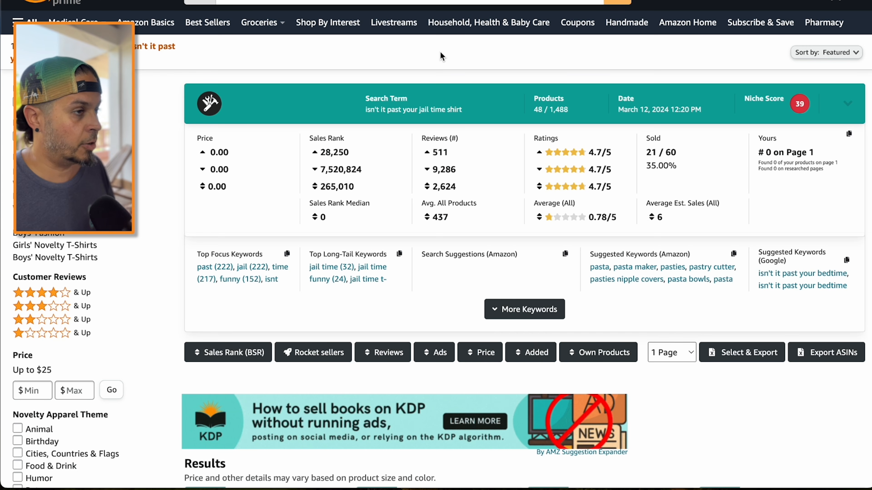
Examine the niche statistics and the first listings for "isn't it past your jail time shirt", including prices, sales ranks, estimated sales and added dates
{"action": "scroll", "coordinate": [440, 56], "scroll_direction": "down", "scroll_amount": 8}
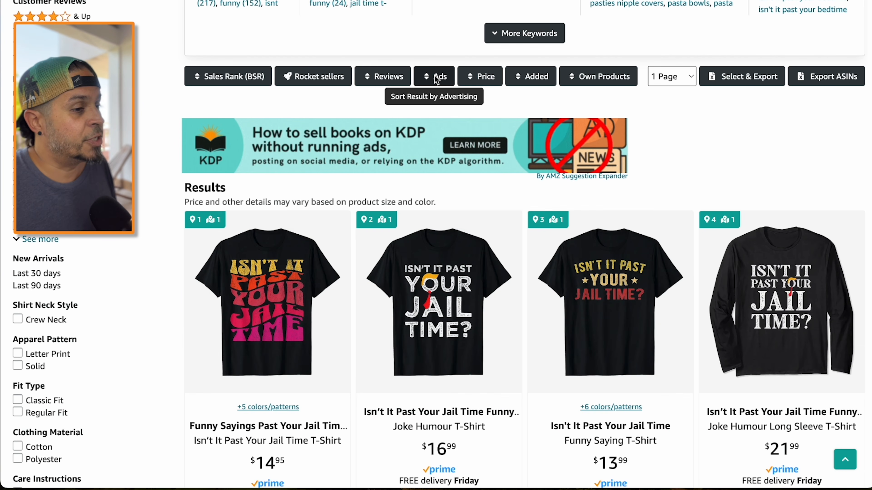
{"action": "scroll", "coordinate": [436, 79], "scroll_direction": "down", "scroll_amount": 1}
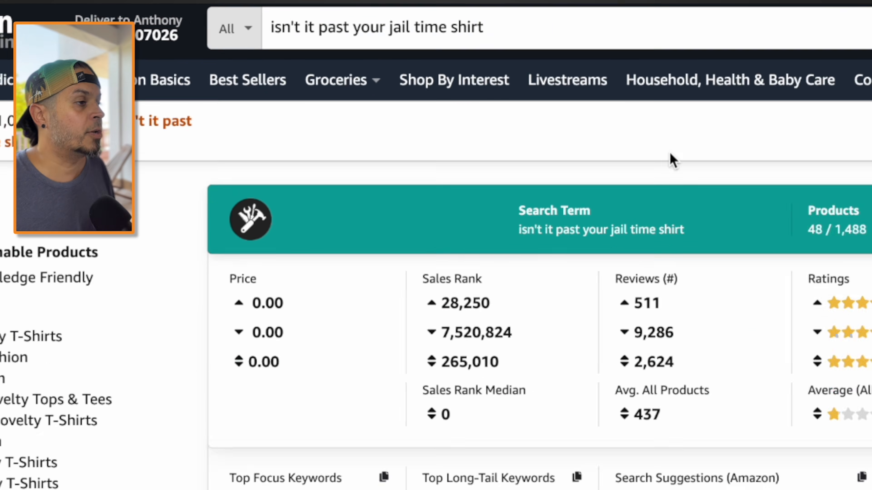
{"action": "scroll", "coordinate": [782, 202], "scroll_direction": "down", "scroll_amount": 8}
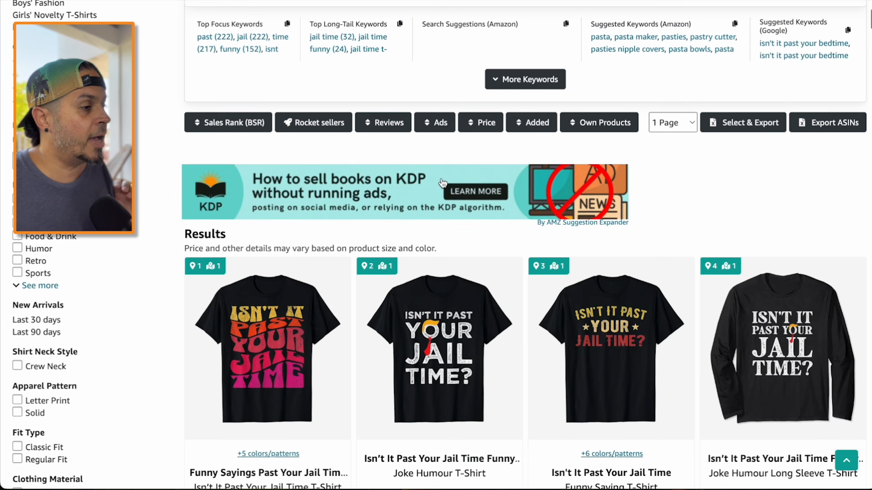
{"action": "scroll", "coordinate": [503, 244], "scroll_direction": "down", "scroll_amount": 3}
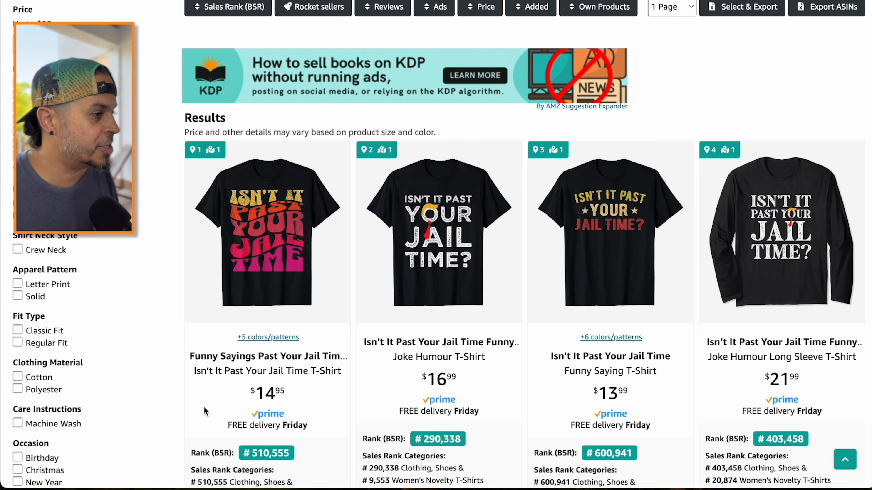
{"action": "scroll", "coordinate": [185, 402], "scroll_direction": "down", "scroll_amount": 3}
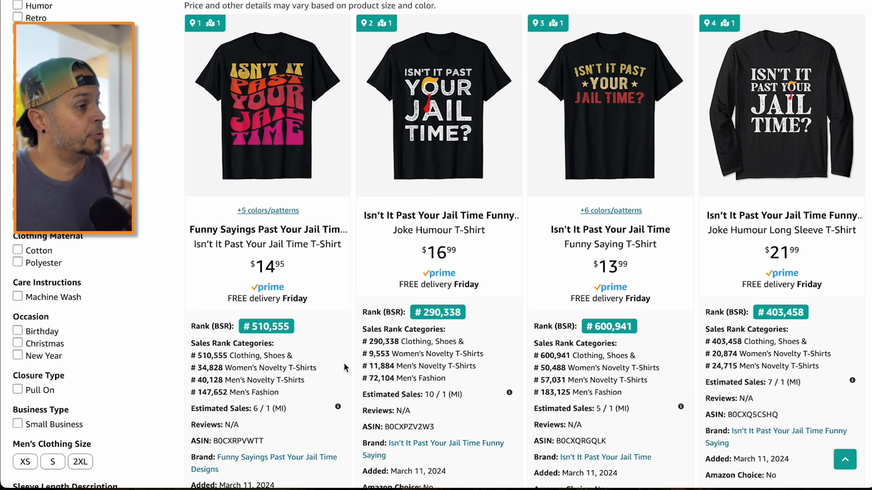
{"action": "scroll", "coordinate": [488, 283], "scroll_direction": "down", "scroll_amount": 6}
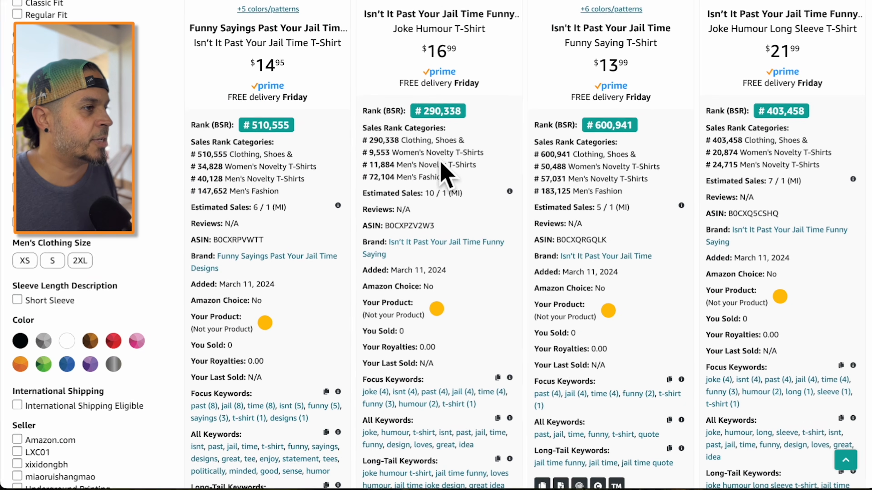
{"action": "scroll", "coordinate": [446, 165], "scroll_direction": "up", "scroll_amount": 6}
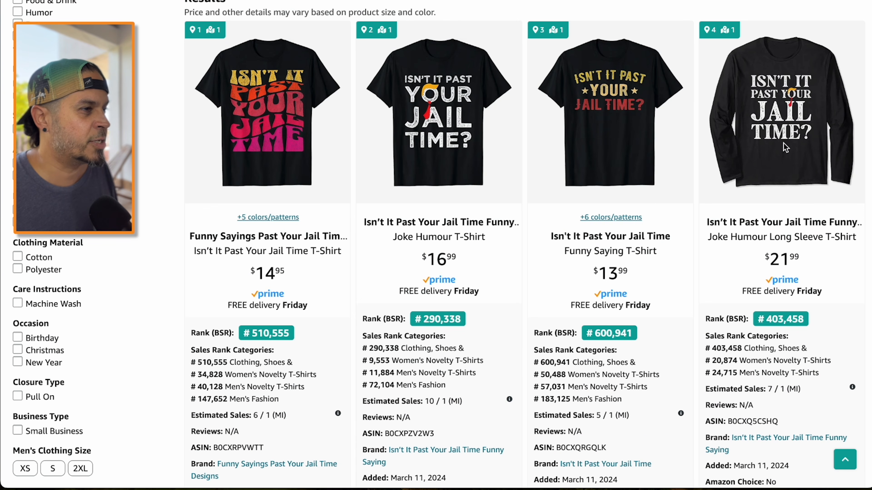
{"action": "scroll", "coordinate": [457, 355], "scroll_direction": "down", "scroll_amount": 5}
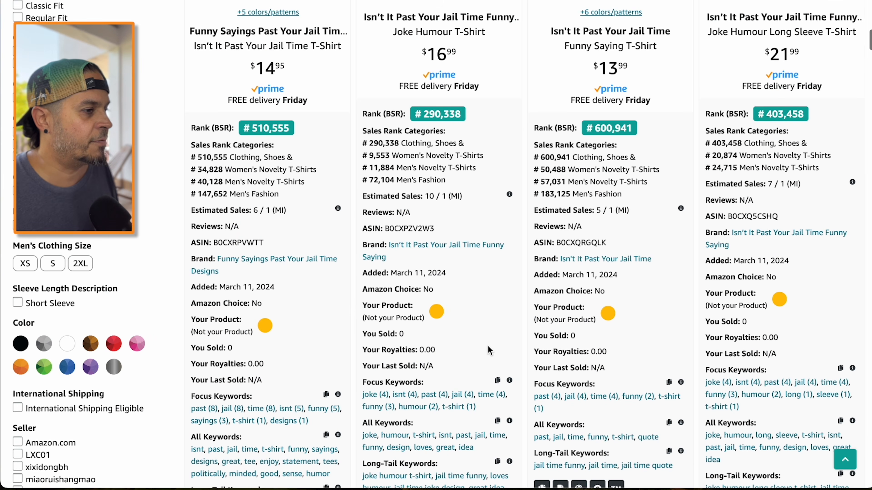
Review the designs, prices and sales data of the remaining jail time T-shirt listings, continuing into the second page of results
{"action": "scroll", "coordinate": [487, 345], "scroll_direction": "down", "scroll_amount": 10}
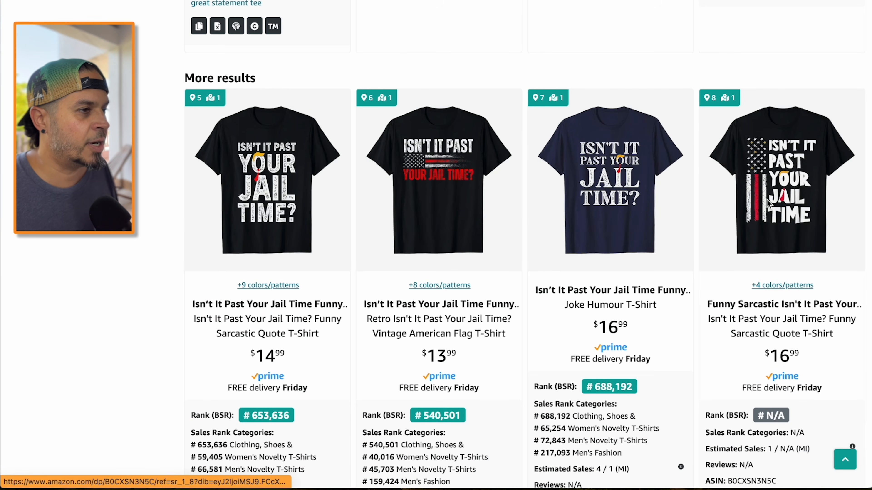
{"action": "scroll", "coordinate": [461, 234], "scroll_direction": "down", "scroll_amount": 2}
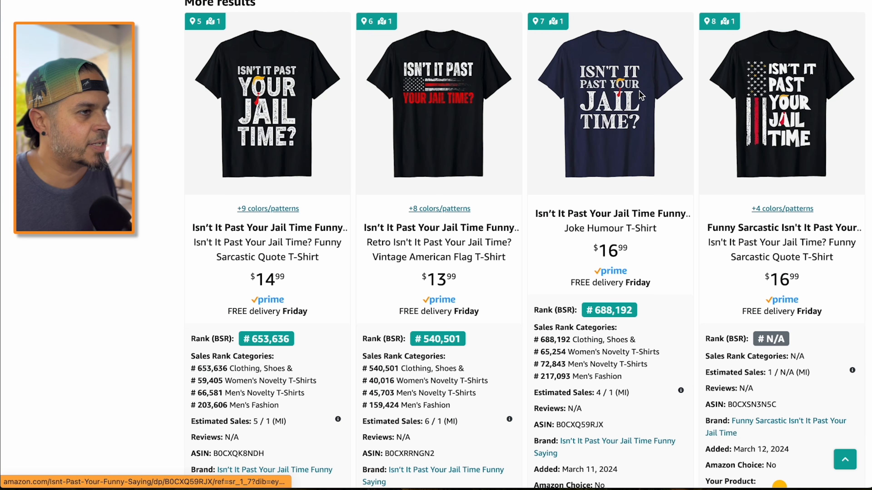
{"action": "scroll", "coordinate": [591, 108], "scroll_direction": "down", "scroll_amount": 10}
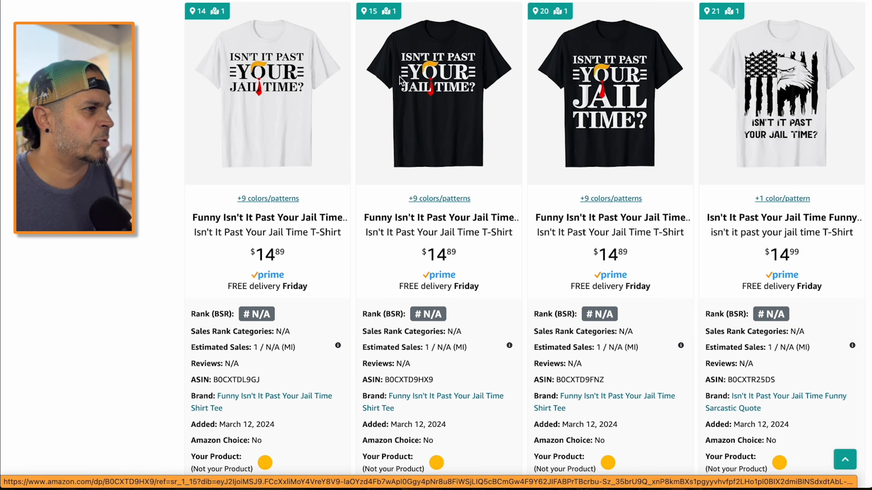
{"action": "scroll", "coordinate": [534, 118], "scroll_direction": "down", "scroll_amount": 10}
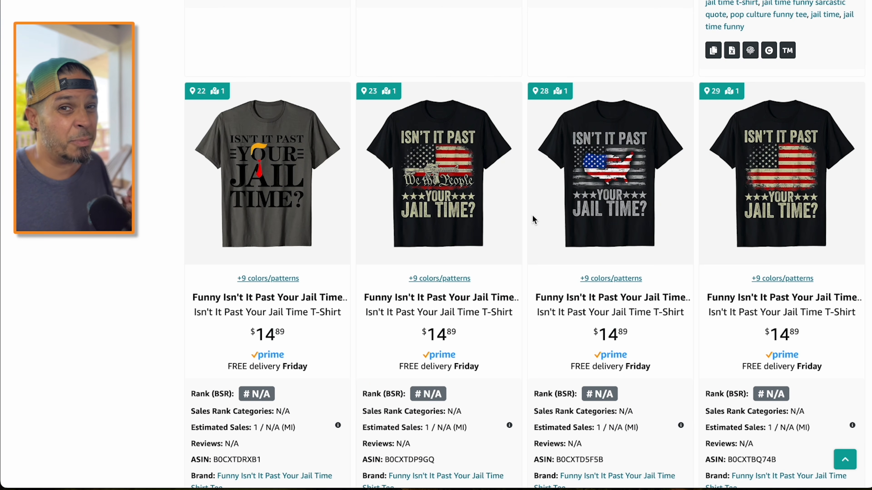
{"action": "scroll", "coordinate": [532, 215], "scroll_direction": "down", "scroll_amount": 1}
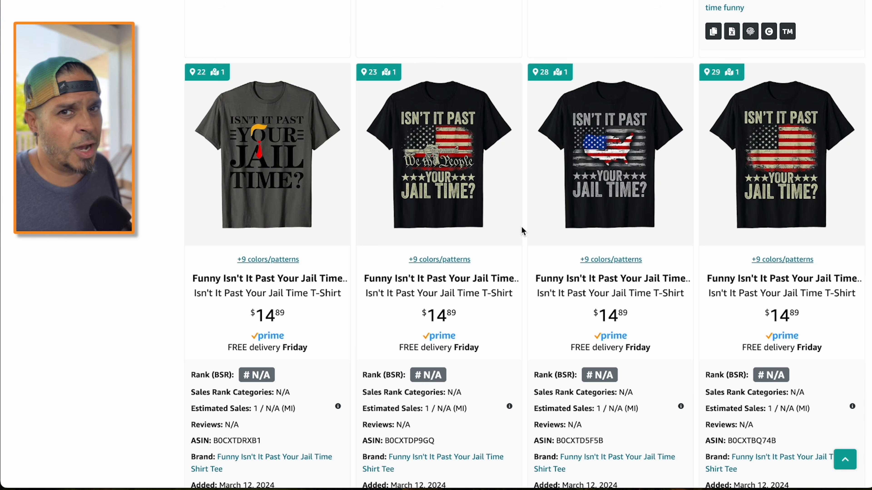
{"action": "scroll", "coordinate": [521, 226], "scroll_direction": "down", "scroll_amount": 3}
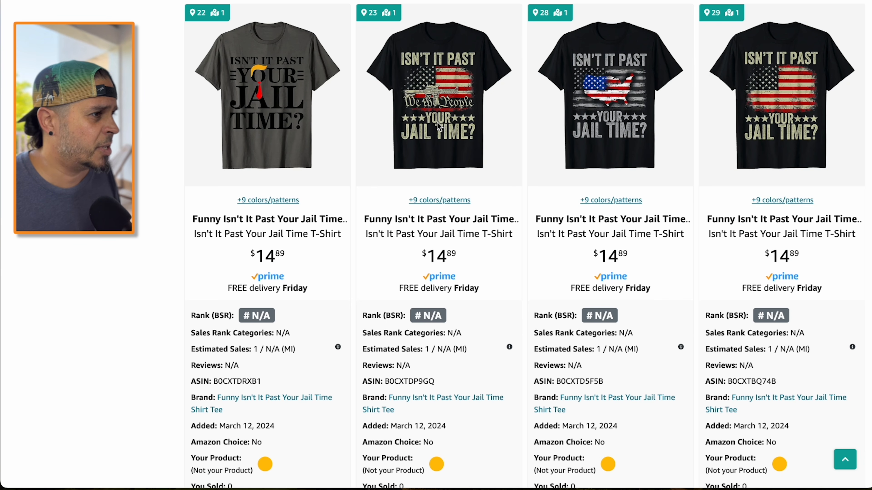
{"action": "scroll", "coordinate": [529, 130], "scroll_direction": "down", "scroll_amount": 2}
{"action": "scroll", "coordinate": [448, 126], "scroll_direction": "up", "scroll_amount": 3}
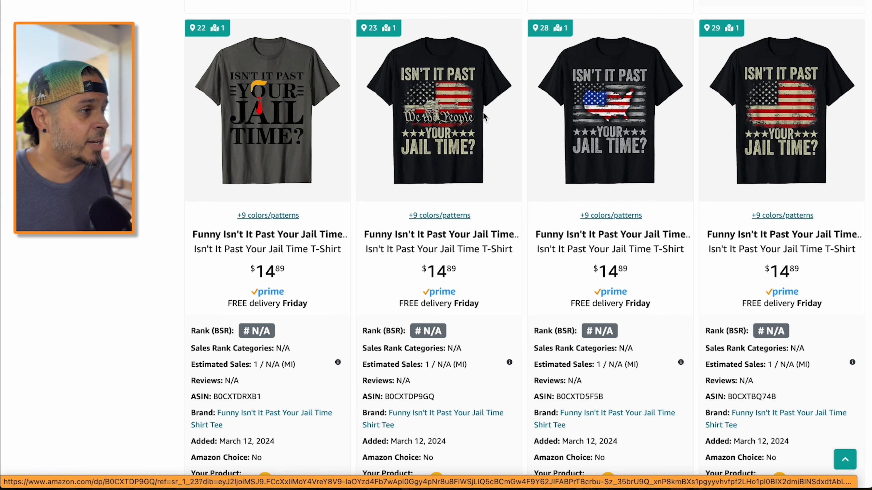
{"action": "scroll", "coordinate": [526, 146], "scroll_direction": "down", "scroll_amount": 15}
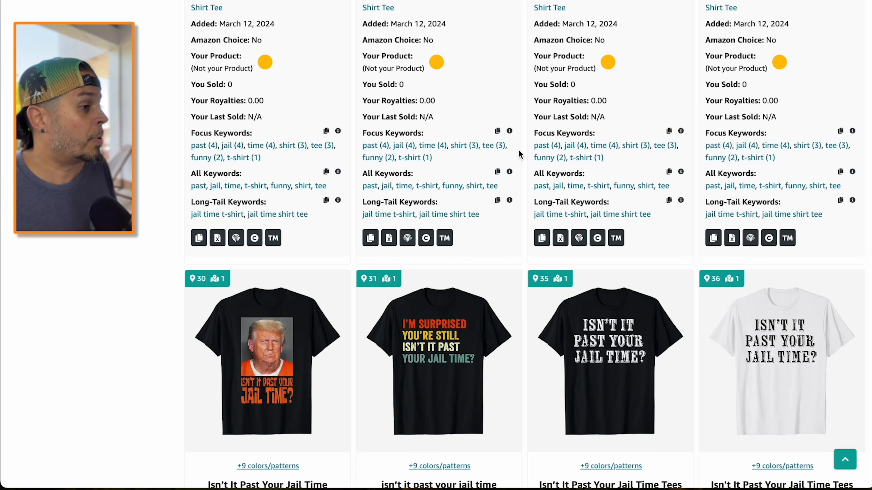
{"action": "scroll", "coordinate": [520, 155], "scroll_direction": "down", "scroll_amount": 3}
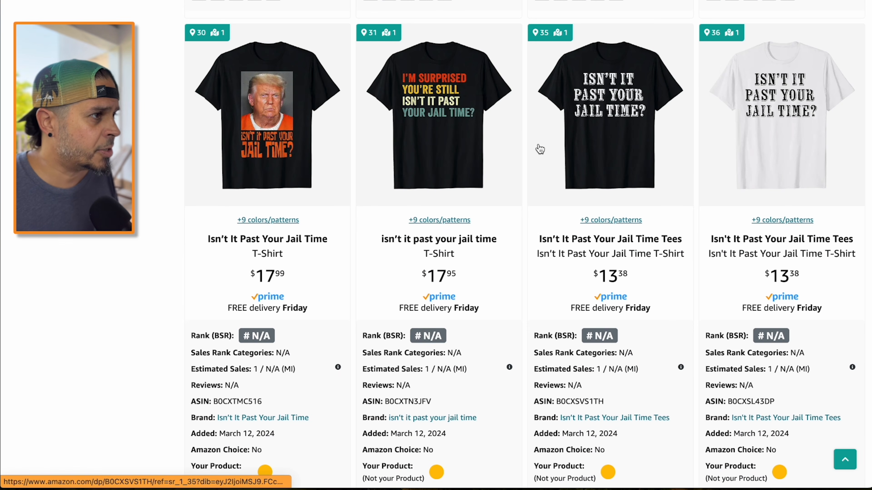
{"action": "scroll", "coordinate": [540, 149], "scroll_direction": "up", "scroll_amount": 12}
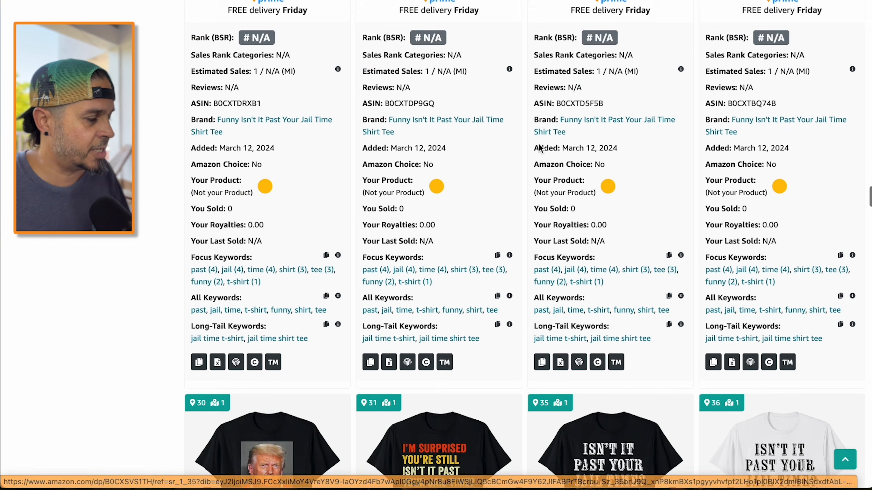
{"action": "scroll", "coordinate": [539, 144], "scroll_direction": "down", "scroll_amount": 9}
{"action": "scroll", "coordinate": [523, 180], "scroll_direction": "down", "scroll_amount": 20}
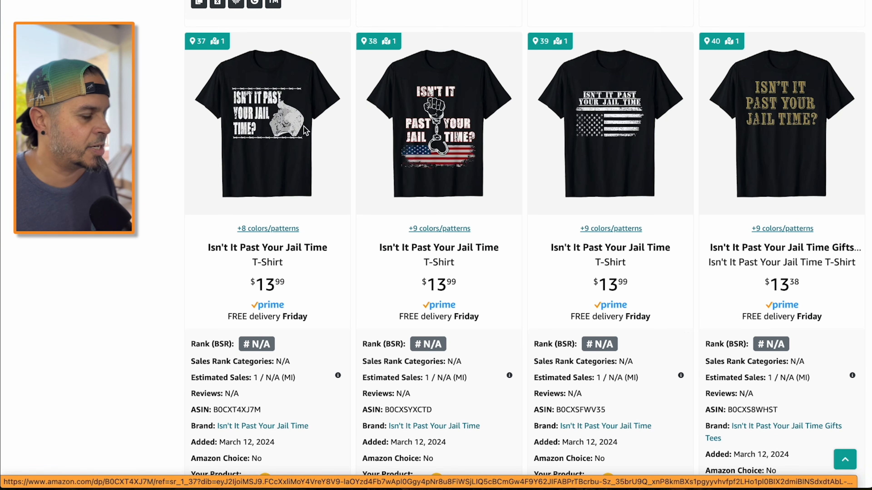
{"action": "scroll", "coordinate": [524, 172], "scroll_direction": "down", "scroll_amount": 20}
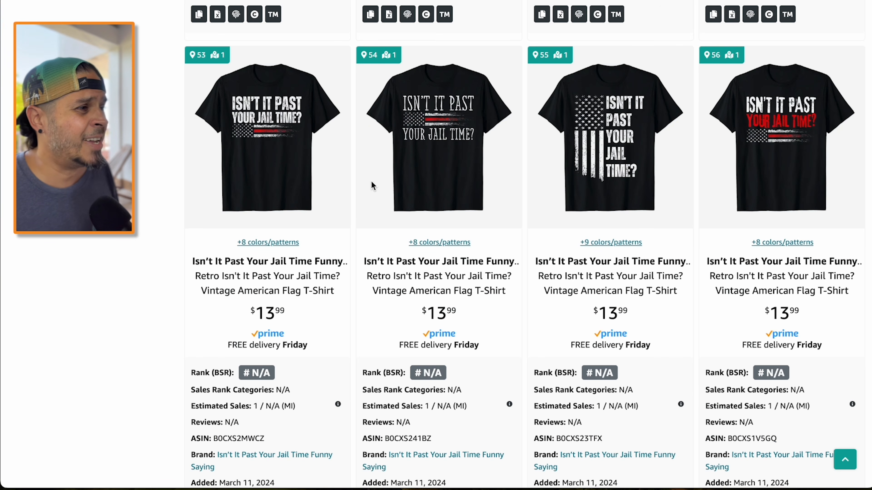
{"action": "scroll", "coordinate": [648, 146], "scroll_direction": "down", "scroll_amount": 20}
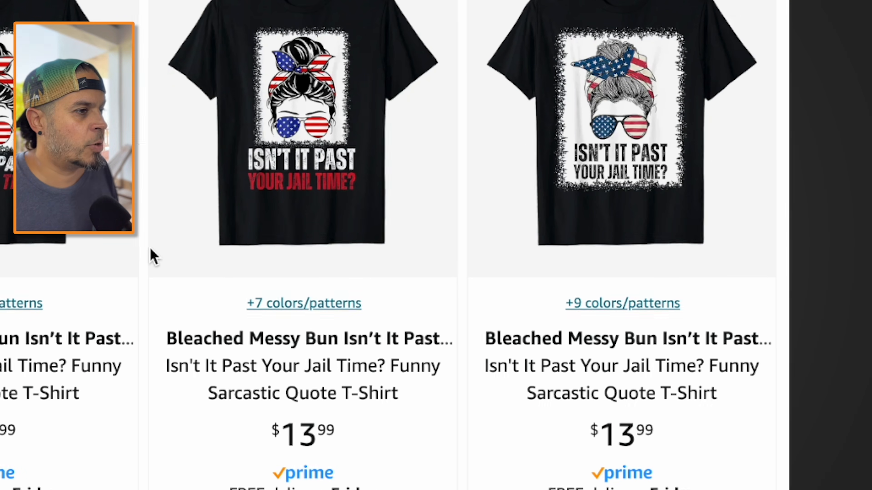
{"action": "scroll", "coordinate": [150, 253], "scroll_direction": "down", "scroll_amount": 10}
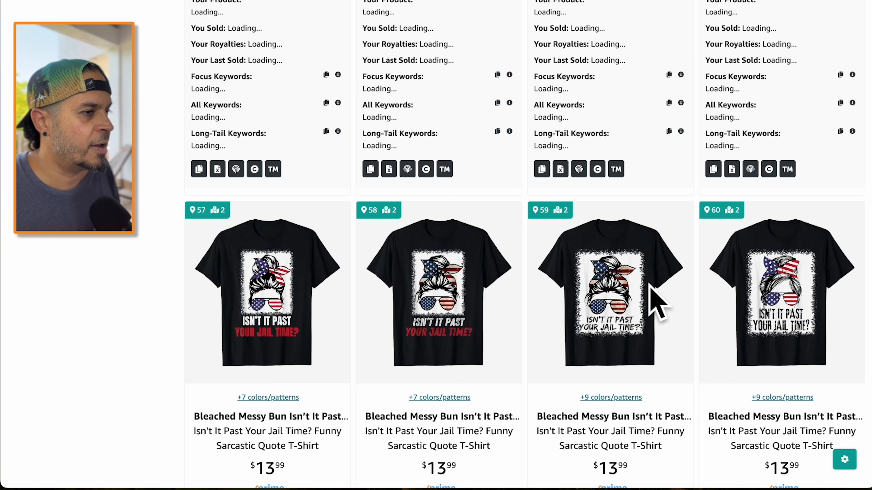
{"action": "scroll", "coordinate": [555, 243], "scroll_direction": "down", "scroll_amount": 5}
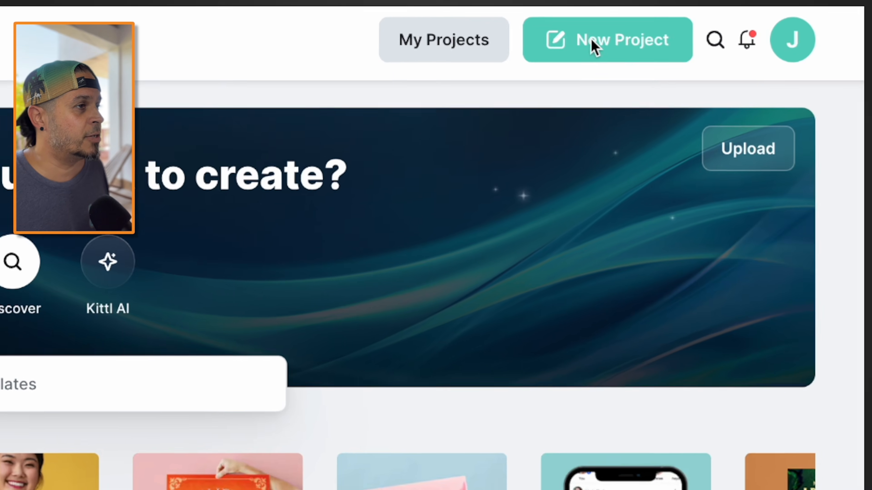
Switch to Kittl and create a new project with the Merch by Amazon T-Shirt preset, 4500 × 5400 px
{"action": "left_click", "coordinate": [623, 40]}
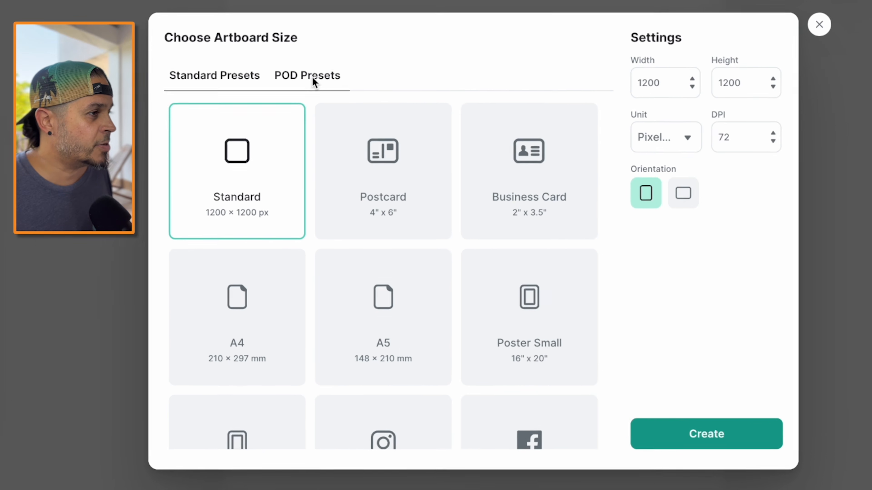
{"action": "left_click", "coordinate": [315, 109]}
{"action": "left_click", "coordinate": [258, 181]}
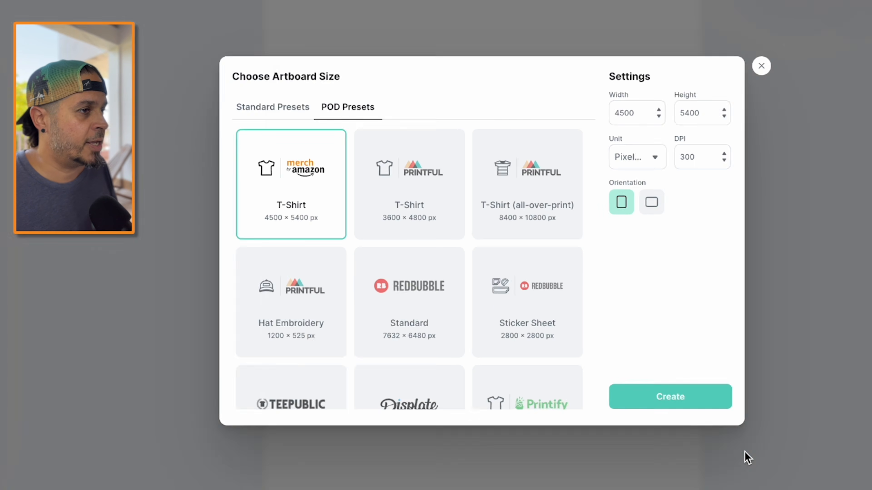
{"action": "left_click", "coordinate": [744, 456]}
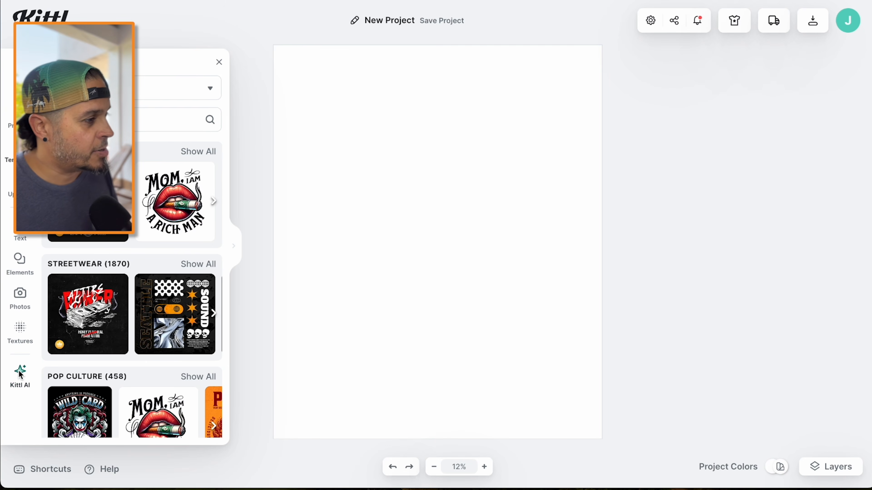
Write an AI image prompt for a simple cartoon sticker of a pouty blonde baby in suit and red tie, jailed with NYC-building toys and money
{"action": "left_click", "coordinate": [19, 373]}
{"action": "left_click", "coordinate": [291, 24]}
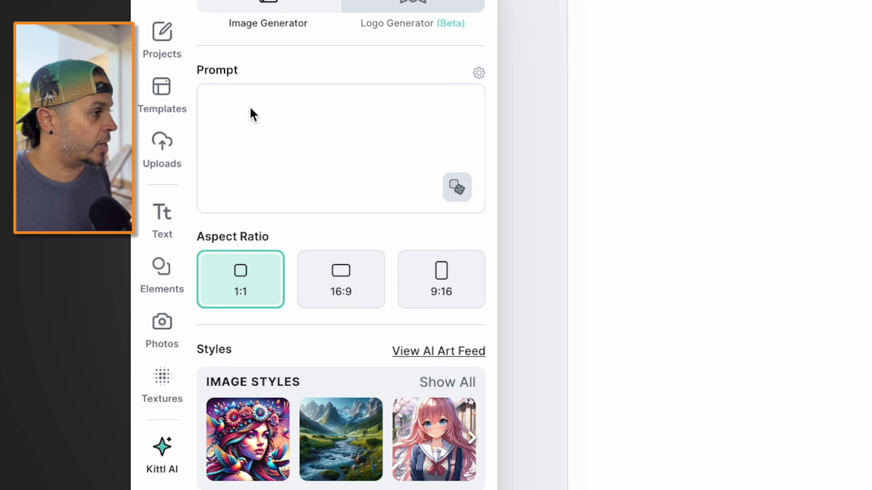
{"action": "type", "text": "A simple cartoon sticker of a pouty baby with blonde hair wearing a business suit with a red tie. He is sitting in a jail cell. He is surrounded by toys shaped like NYC buildings and money. The baby should be reminiscent of a well-known business leader and president."}
{"action": "scroll", "coordinate": [253, 111], "scroll_direction": "up", "scroll_amount": 3}
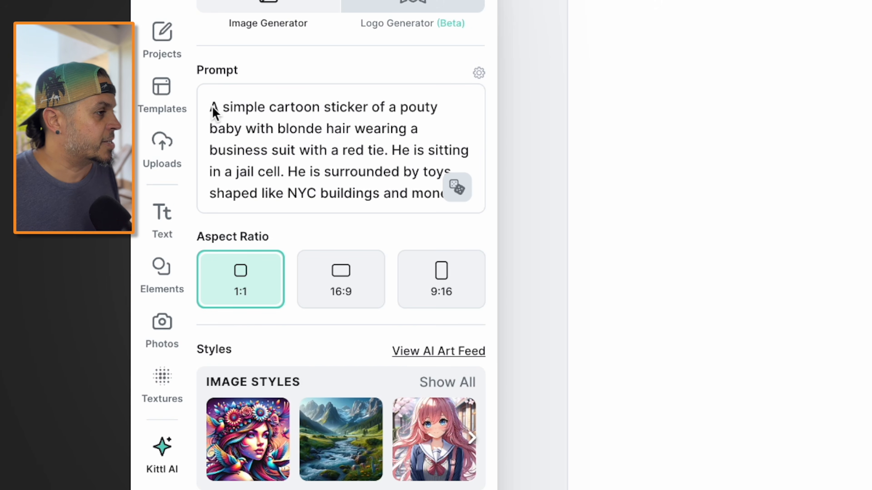
{"action": "scroll", "coordinate": [287, 167], "scroll_direction": "down", "scroll_amount": 1}
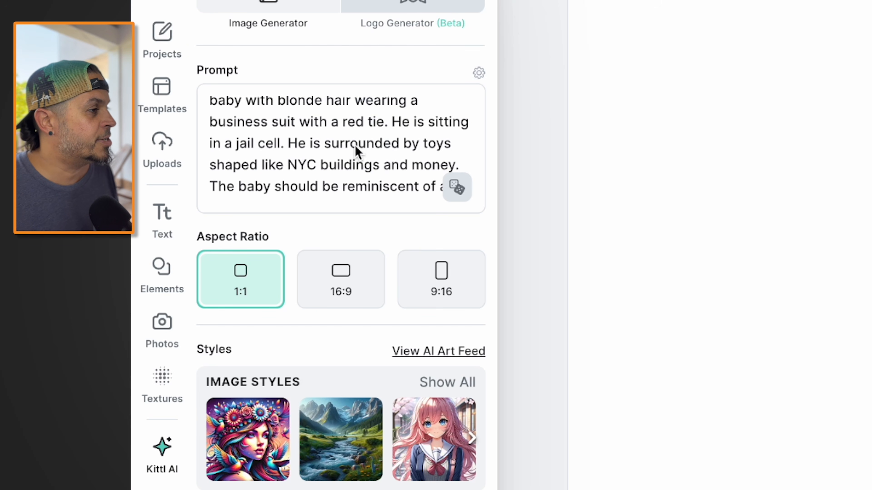
{"action": "scroll", "coordinate": [339, 152], "scroll_direction": "down", "scroll_amount": 2}
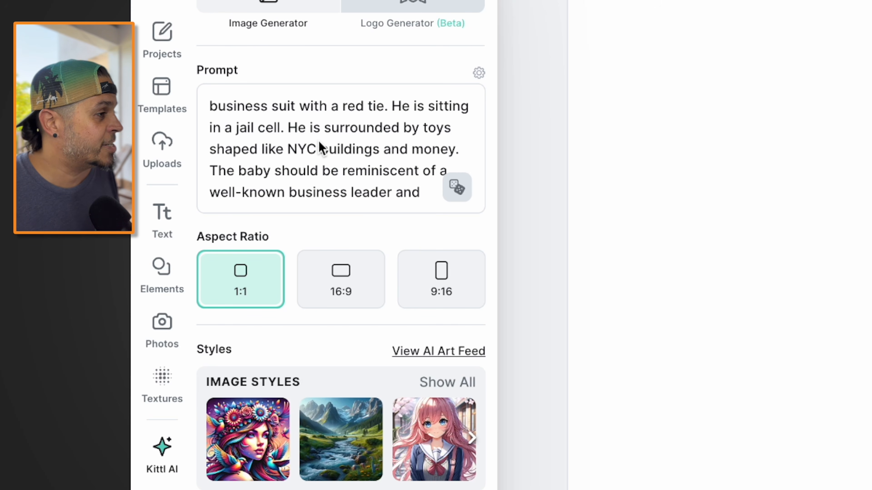
{"action": "scroll", "coordinate": [309, 149], "scroll_direction": "down", "scroll_amount": 1}
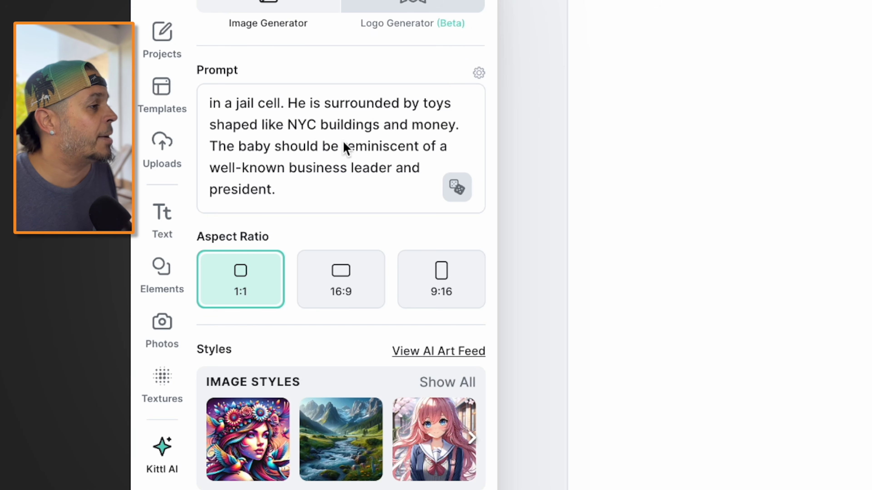
{"action": "scroll", "coordinate": [288, 160], "scroll_direction": "down", "scroll_amount": 1}
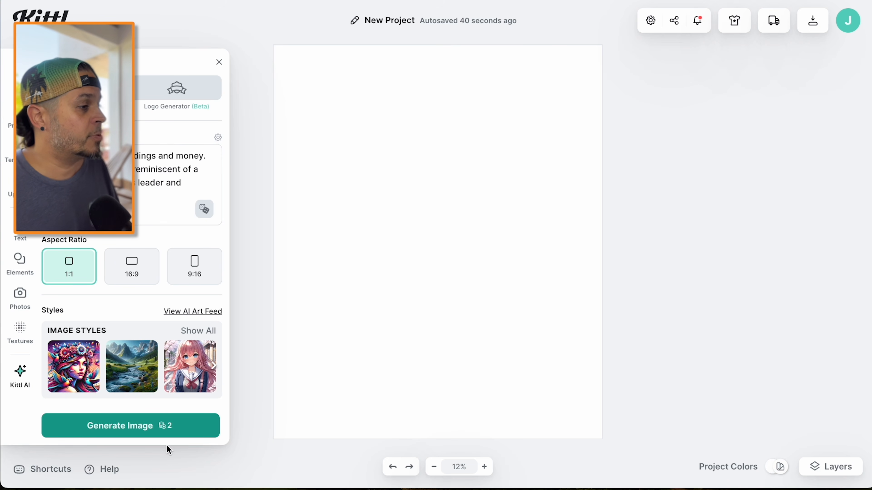
Generate the image at a 1:1 aspect ratio and enlarge it to nearly the full width of the artboard
{"action": "left_click", "coordinate": [130, 425]}
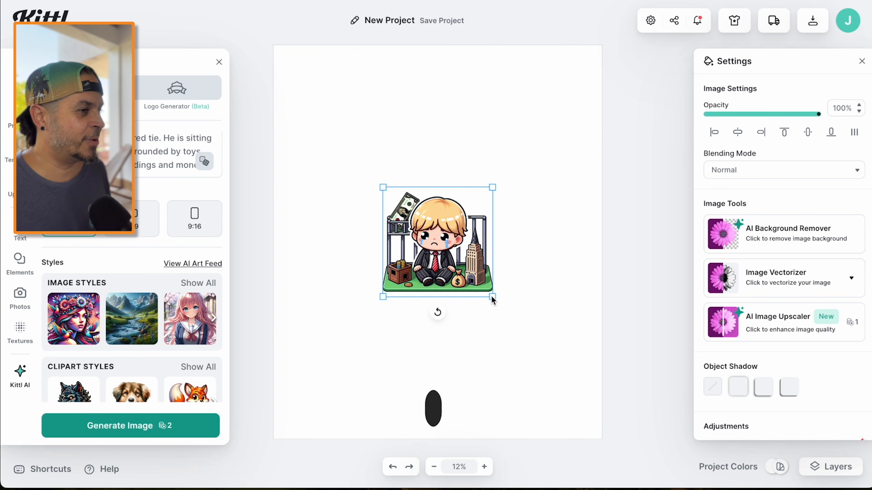
{"action": "left_click_drag", "start_coordinate": [491, 297], "coordinate": [584, 395]}
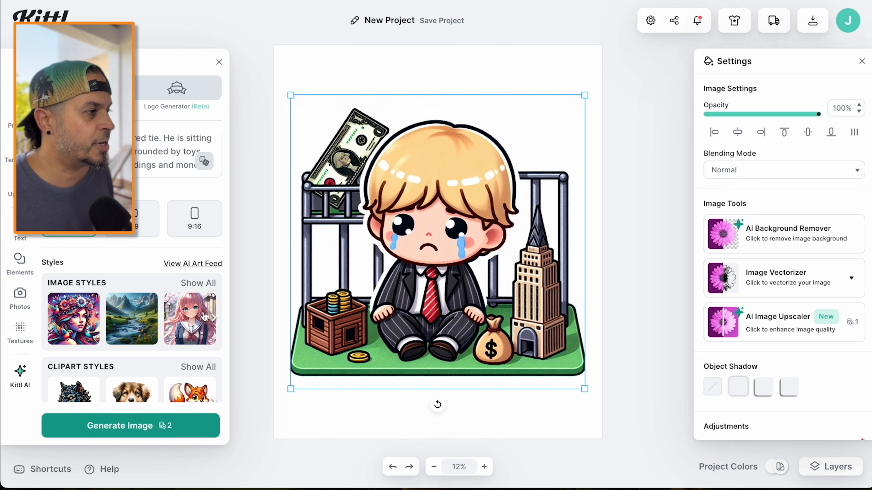
{"action": "scroll", "coordinate": [148, 211], "scroll_direction": "up", "scroll_amount": 2}
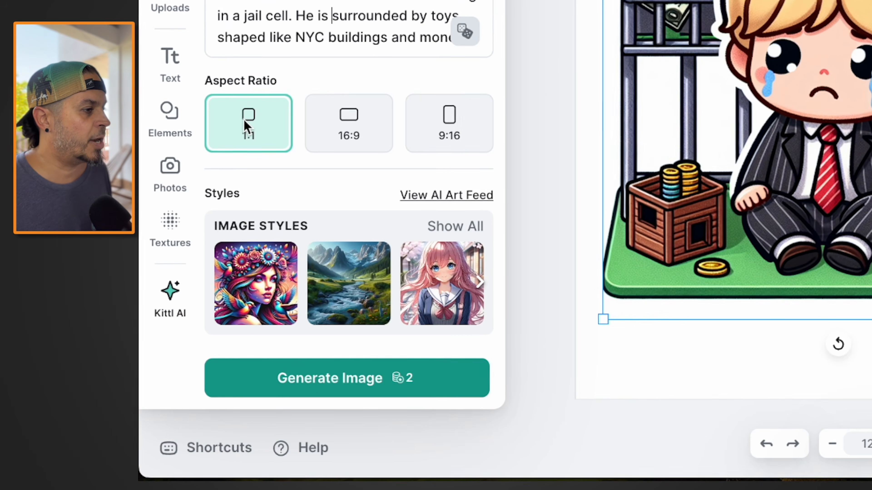
Generate a second AI image from the same prompt and delete the first one from the artboard
{"action": "left_click", "coordinate": [137, 429]}
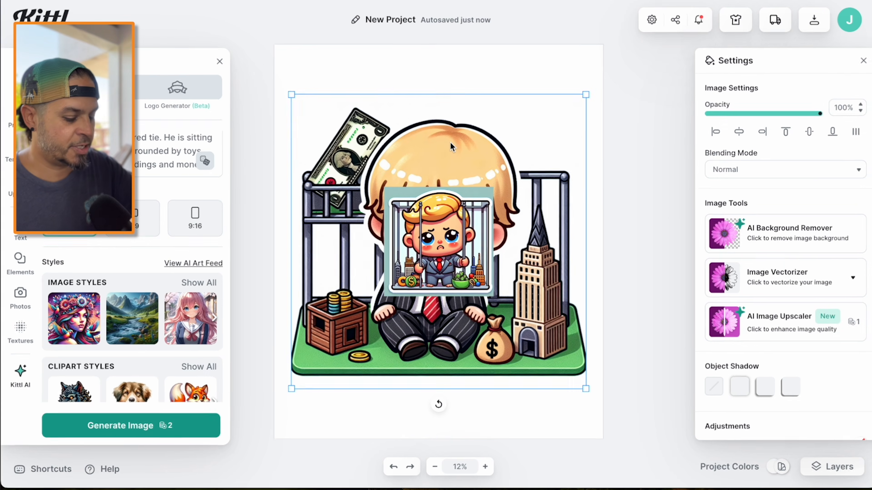
{"action": "key", "text": "Delete"}
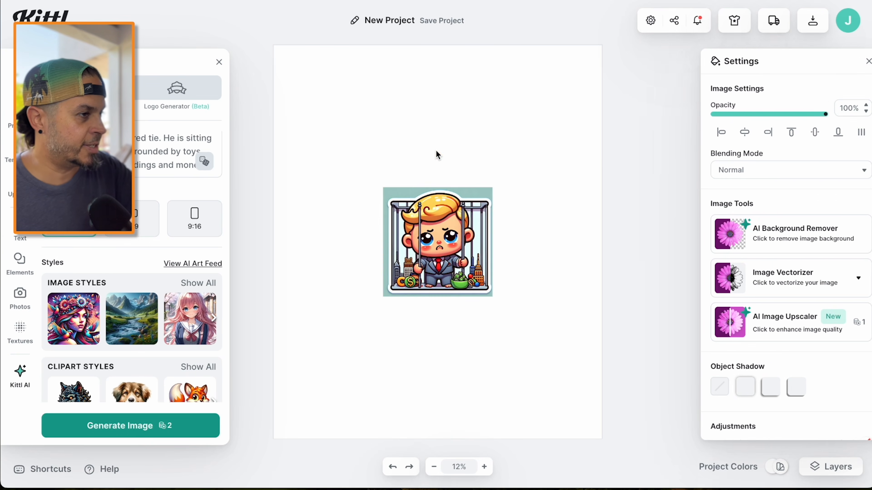
Enlarge the new jailed baby image to nearly the artboard's full width and remove its background with the AI Background Remover
{"action": "left_click", "coordinate": [438, 261]}
{"action": "left_click_drag", "start_coordinate": [492, 188], "coordinate": [601, 107]}
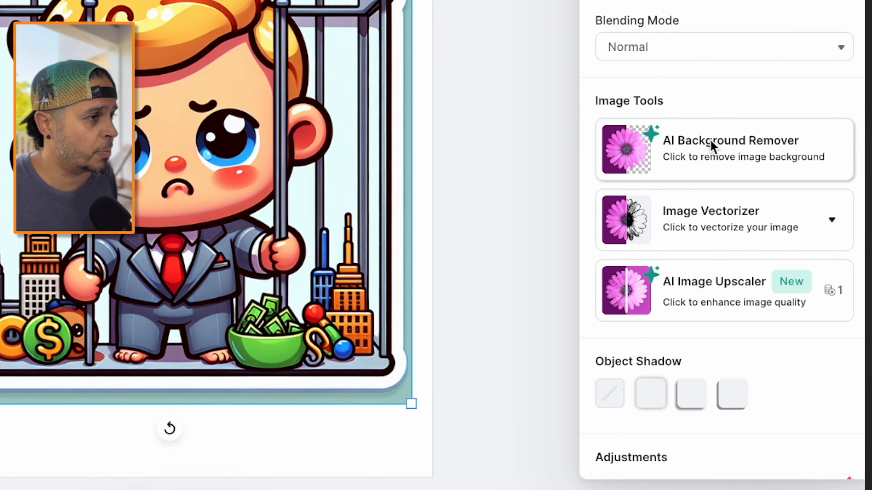
{"action": "left_click", "coordinate": [710, 146]}
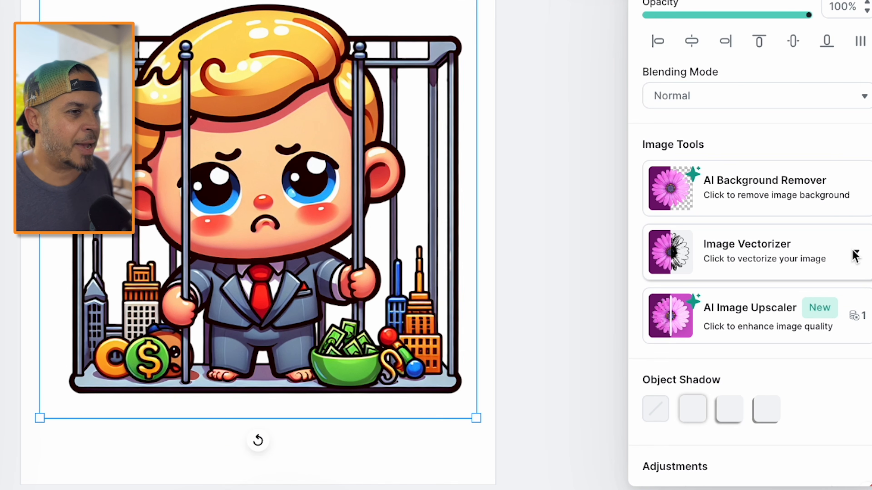
{"action": "left_click", "coordinate": [854, 256]}
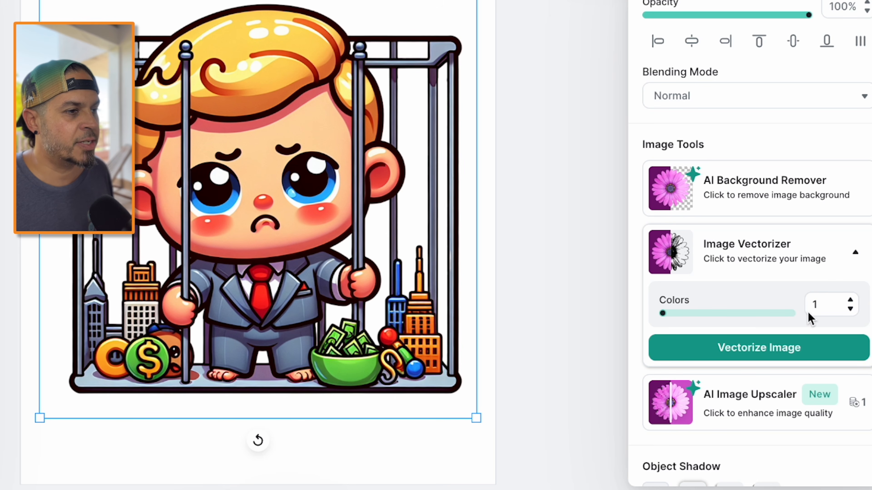
{"action": "left_click_drag", "start_coordinate": [664, 313], "coordinate": [868, 309]}
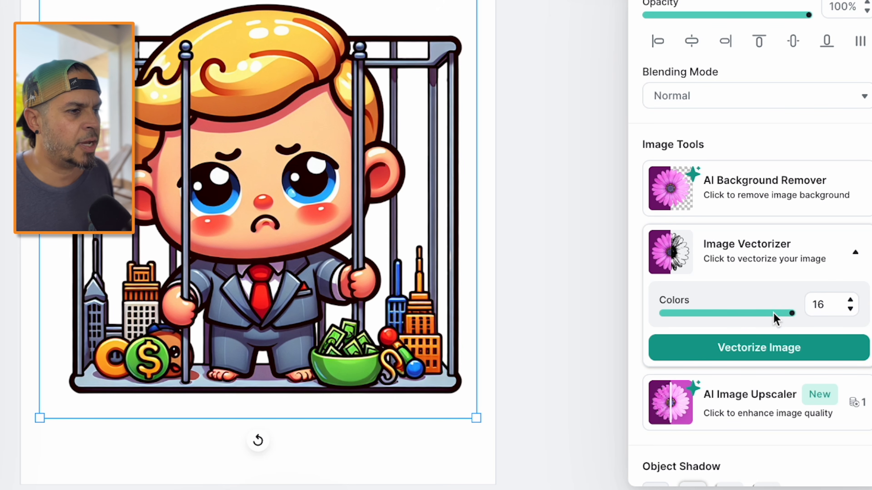
{"action": "left_click_drag", "start_coordinate": [796, 313], "coordinate": [640, 317]}
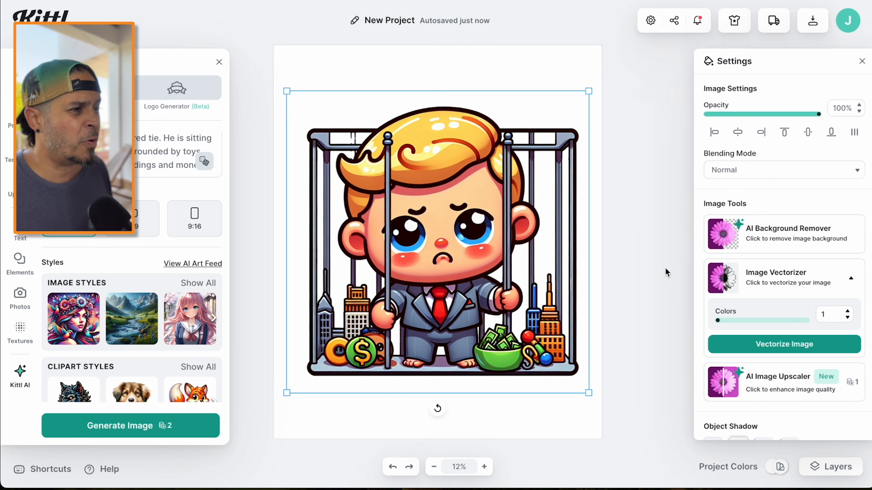
{"action": "left_click", "coordinate": [665, 271]}
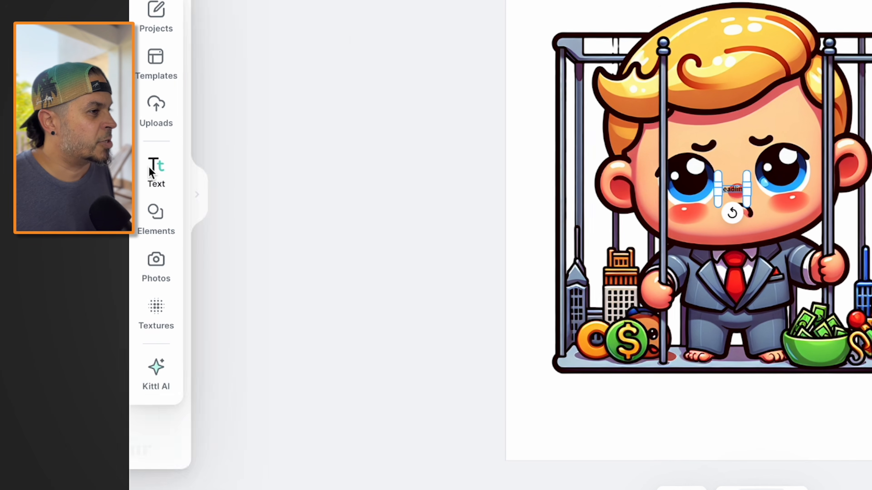
Add a headline text in the Cherry Bomb typeface and enlarge it to size 687 above the baby's head
{"action": "left_click", "coordinate": [151, 170]}
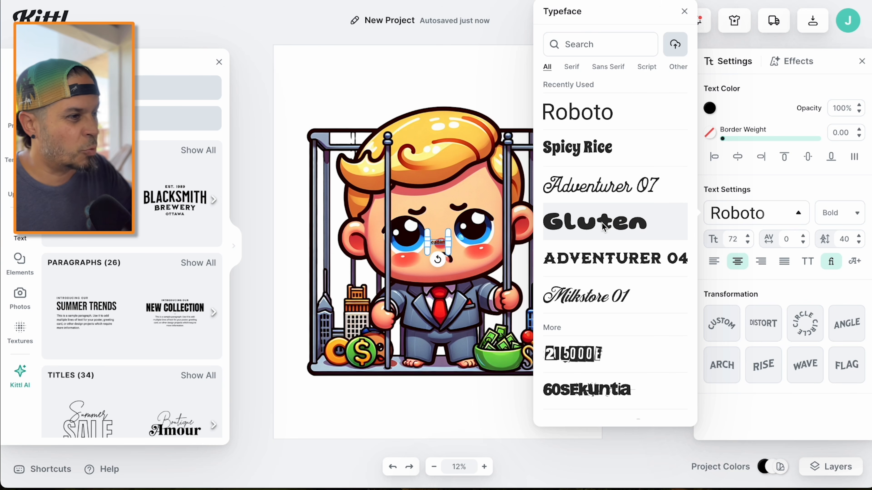
{"action": "scroll", "coordinate": [600, 226], "scroll_direction": "down", "scroll_amount": 10}
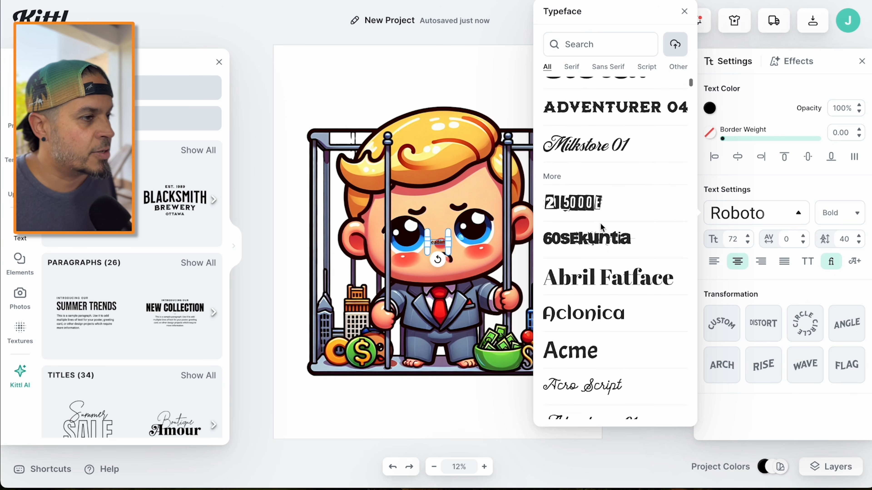
{"action": "scroll", "coordinate": [585, 206], "scroll_direction": "down", "scroll_amount": 15}
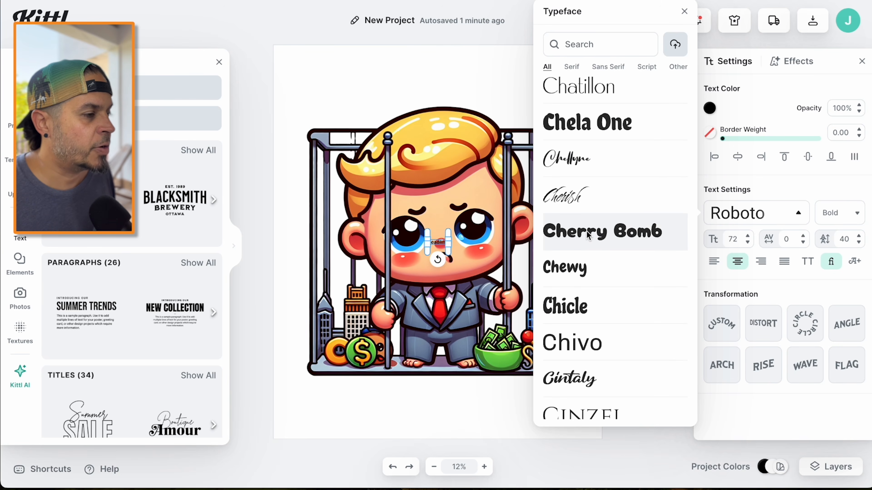
{"action": "left_click", "coordinate": [587, 234]}
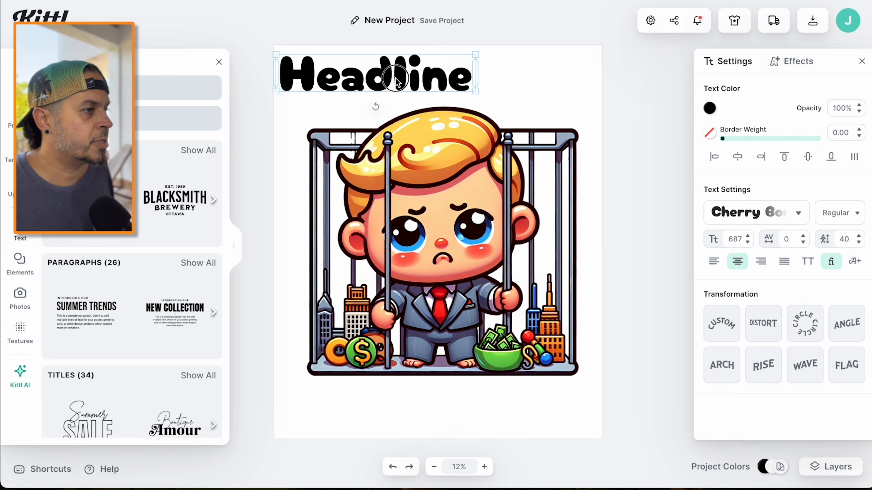
Change the headline to read "IT'S PAST", fit it on one line and centre it horizontally above the cage
{"action": "left_click_drag", "start_coordinate": [405, 91], "coordinate": [453, 95]}
{"action": "double_click", "coordinate": [452, 94]}
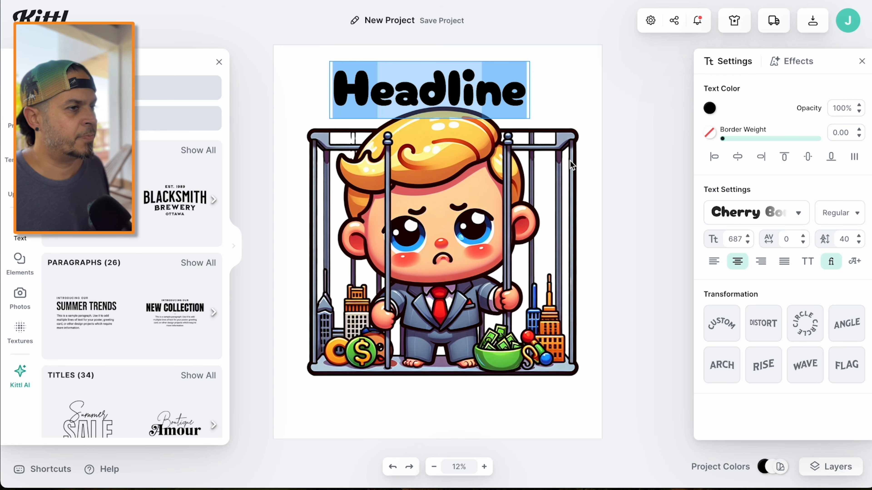
{"action": "type", "text": "IT'S PAST"}
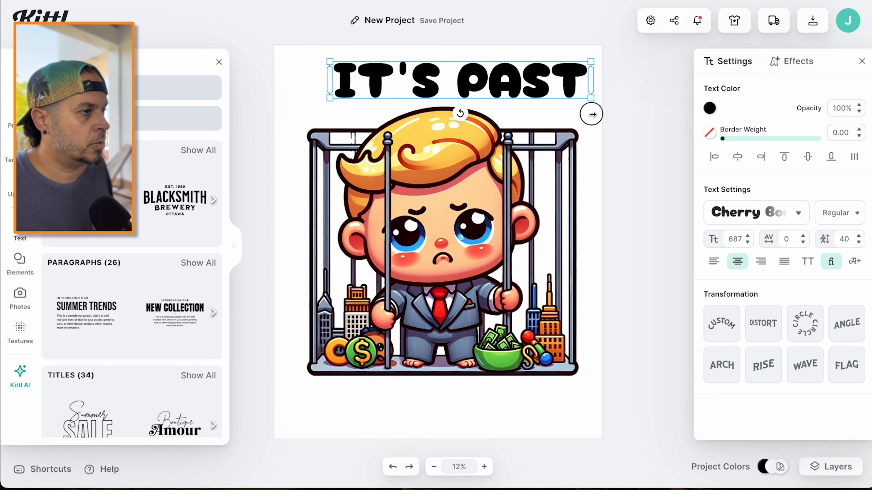
{"action": "left_click_drag", "start_coordinate": [591, 115], "coordinate": [594, 114]}
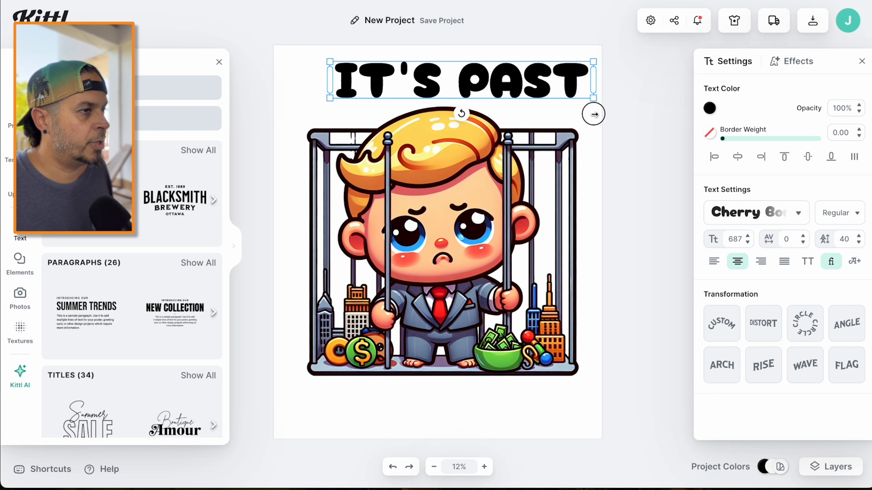
{"action": "left_click_drag", "start_coordinate": [339, 86], "coordinate": [314, 84]}
{"action": "left_click_drag", "start_coordinate": [408, 88], "coordinate": [413, 88]}
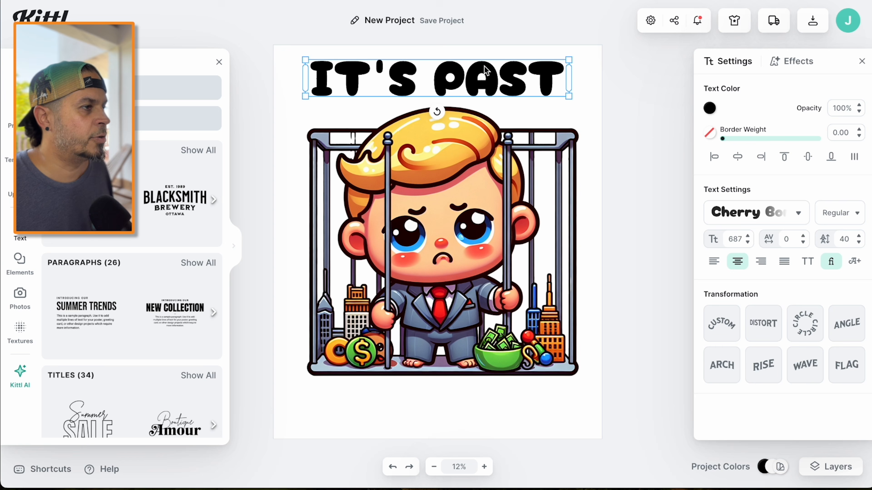
{"action": "left_click", "coordinate": [737, 159]}
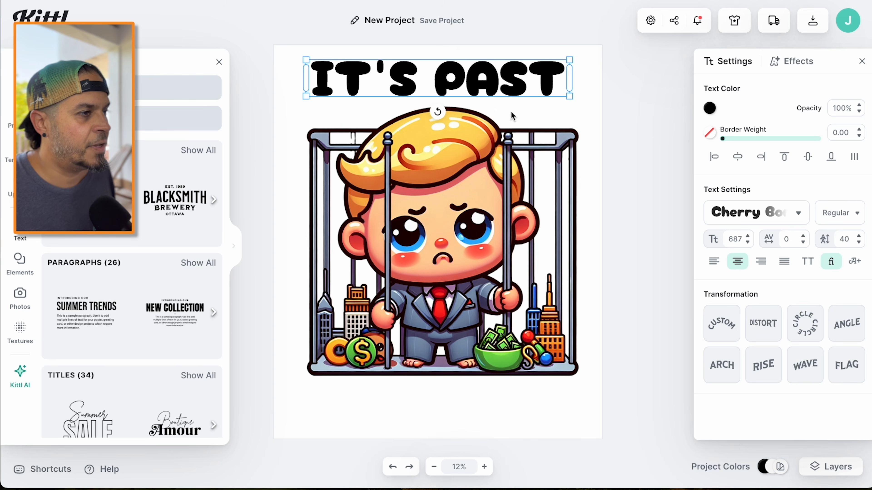
Apply the Custom transformation to "IT'S PAST", bend both ends down into a shallow arch and centre it horizontally
{"action": "left_click", "coordinate": [719, 328]}
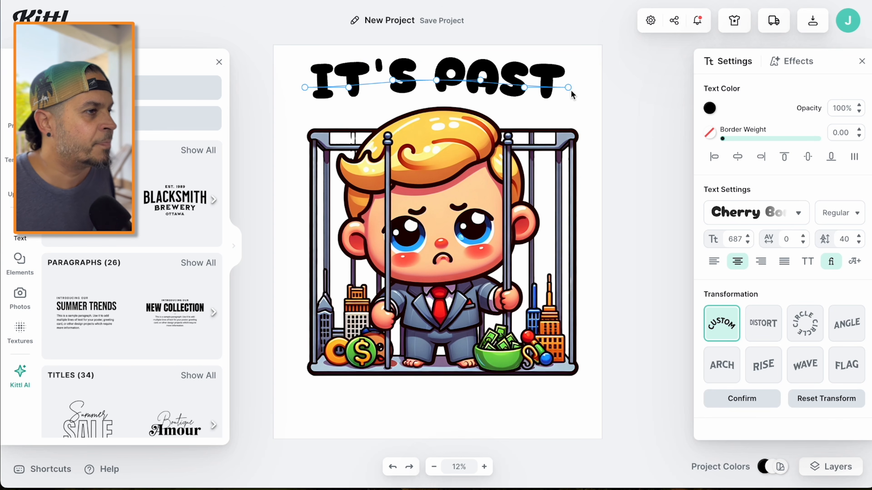
{"action": "left_click_drag", "start_coordinate": [568, 89], "coordinate": [522, 91]}
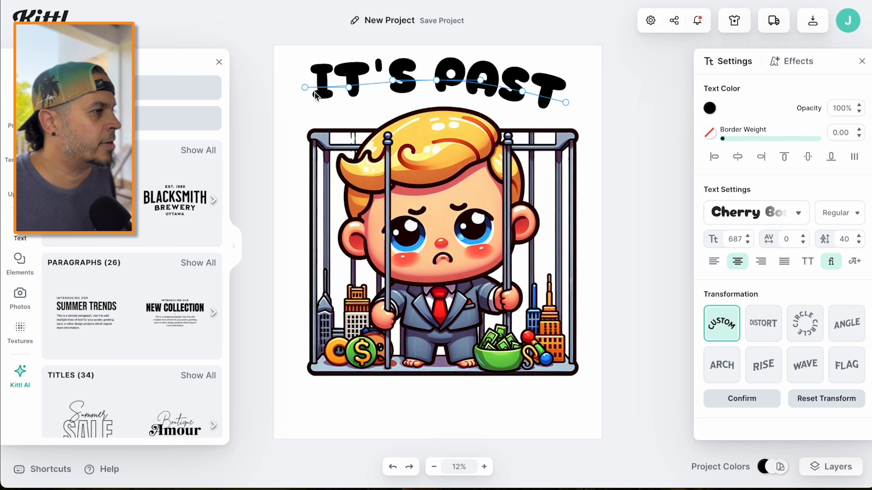
{"action": "left_click_drag", "start_coordinate": [305, 87], "coordinate": [306, 97]}
{"action": "left_click_drag", "start_coordinate": [348, 88], "coordinate": [309, 101]}
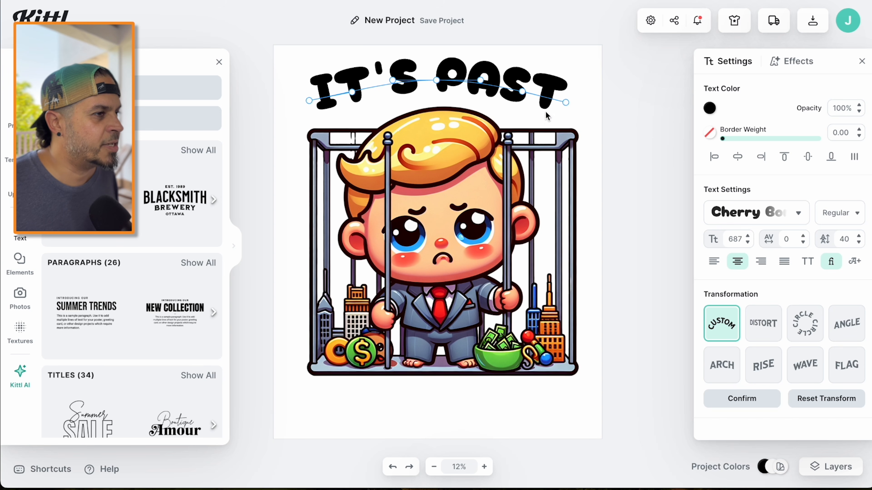
{"action": "left_click_drag", "start_coordinate": [563, 102], "coordinate": [564, 104]}
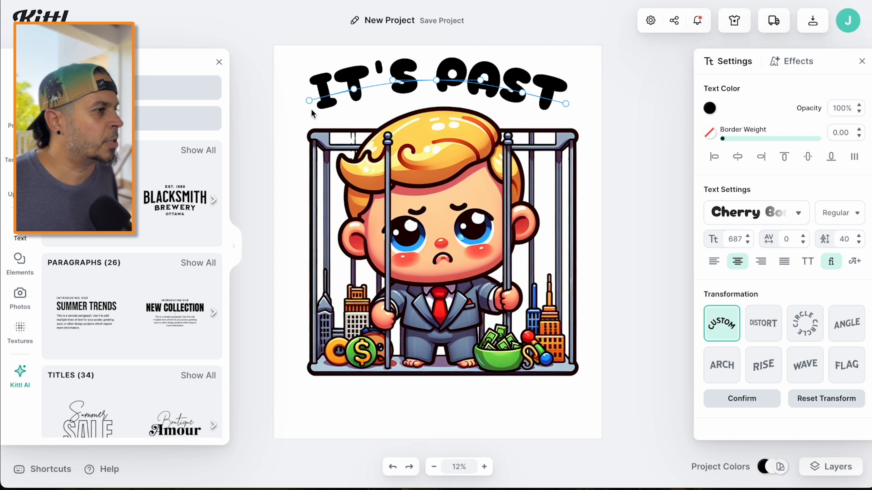
{"action": "left_click_drag", "start_coordinate": [309, 101], "coordinate": [310, 104]}
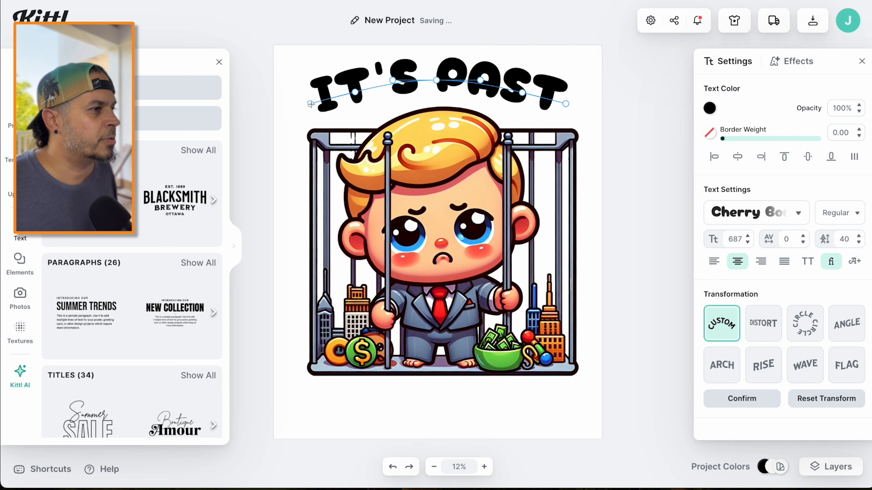
{"action": "left_click", "coordinate": [738, 157]}
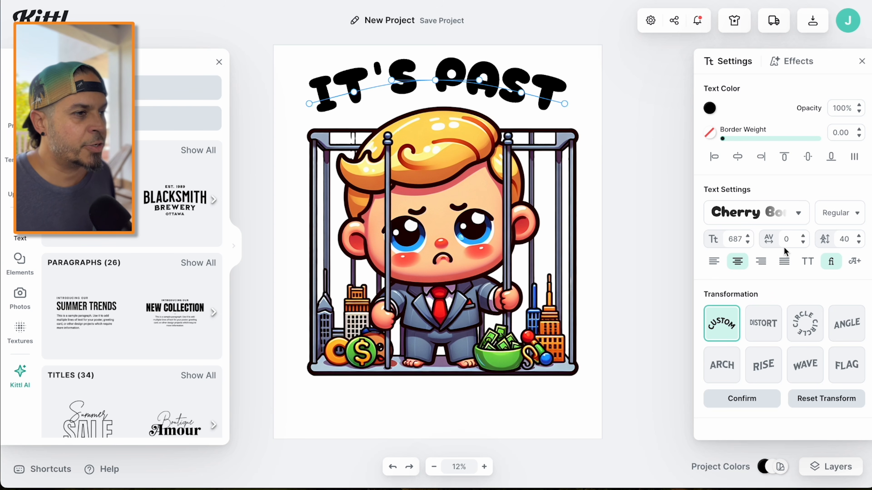
Set the letter spacing of "IT'S PAST" to -50 and move the text down to overlap the top of the baby's hair
{"action": "left_click", "coordinate": [803, 242]}
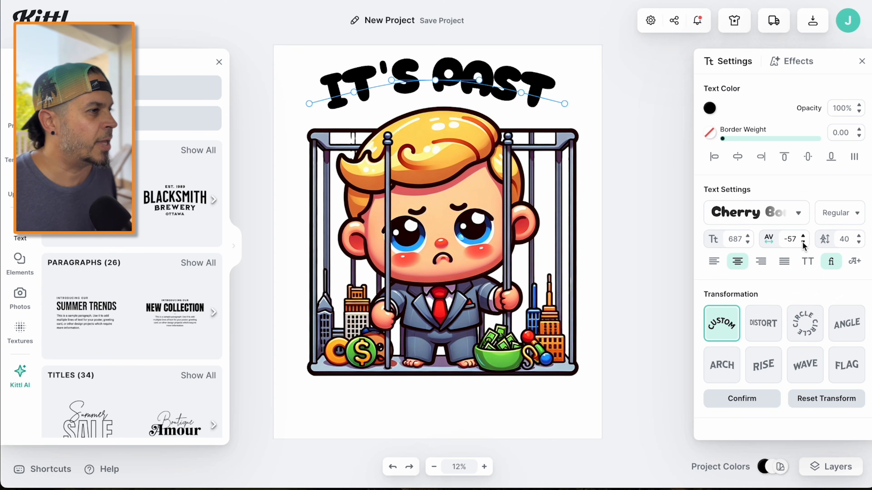
{"action": "left_click", "coordinate": [802, 237]}
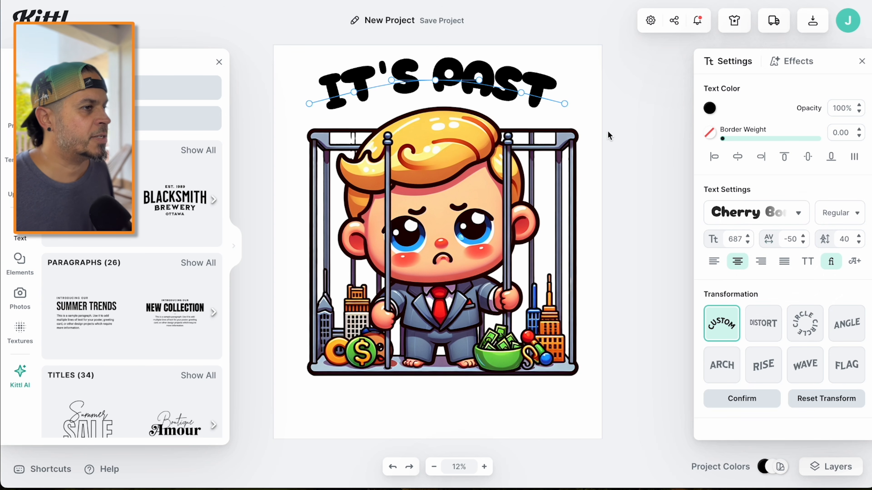
{"action": "left_click", "coordinate": [456, 90]}
{"action": "left_click_drag", "start_coordinate": [457, 90], "coordinate": [456, 103]}
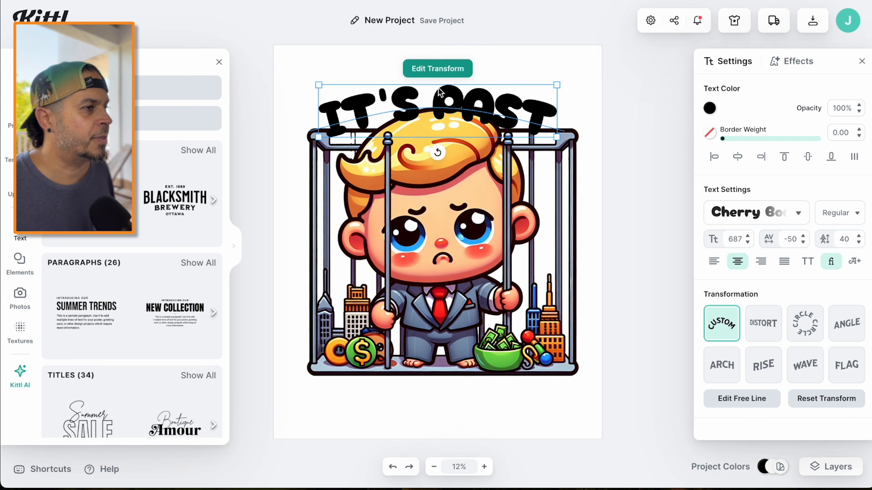
Reshape the free line of "IT'S PAST" into a taller, rounder arch around the hair and enlarge the text to size 816
{"action": "double_click", "coordinate": [444, 112]}
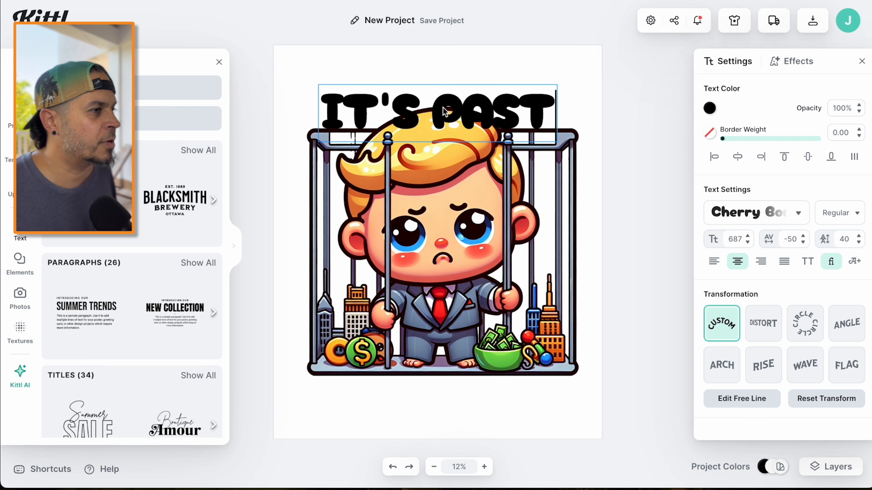
{"action": "left_click", "coordinate": [741, 399]}
{"action": "left_click_drag", "start_coordinate": [436, 103], "coordinate": [519, 97]}
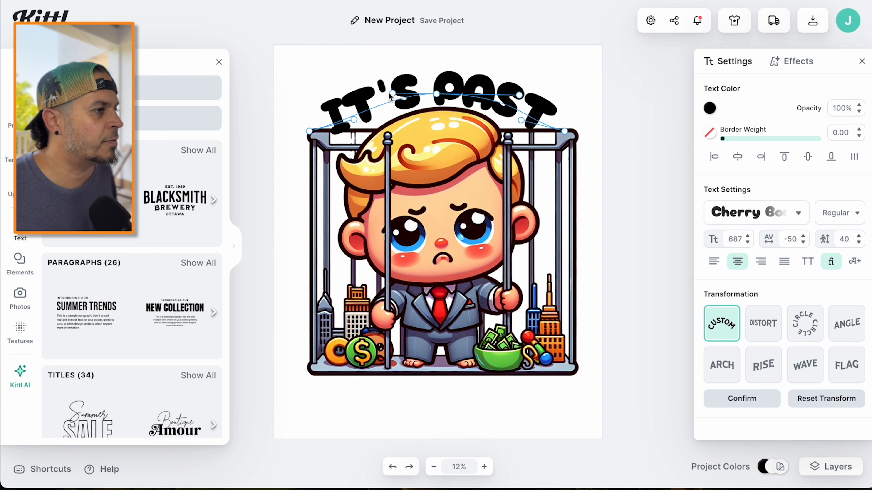
{"action": "left_click_drag", "start_coordinate": [393, 96], "coordinate": [363, 93]}
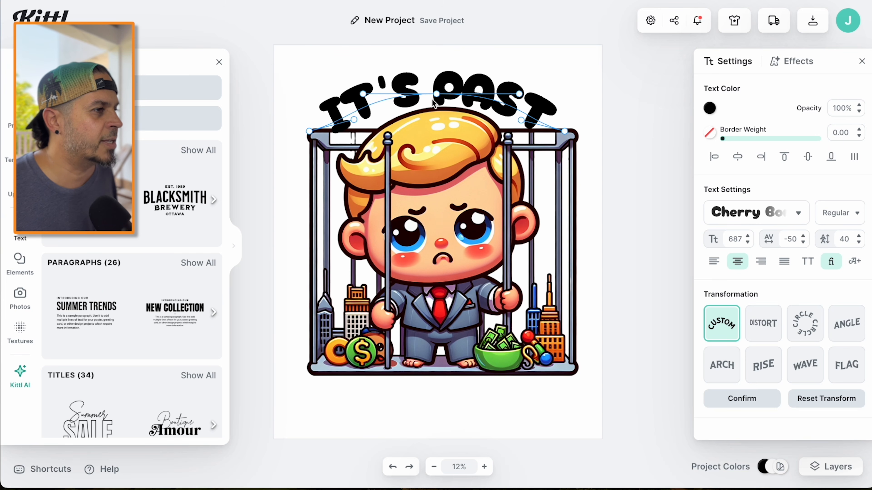
{"action": "left_click_drag", "start_coordinate": [438, 97], "coordinate": [439, 94]}
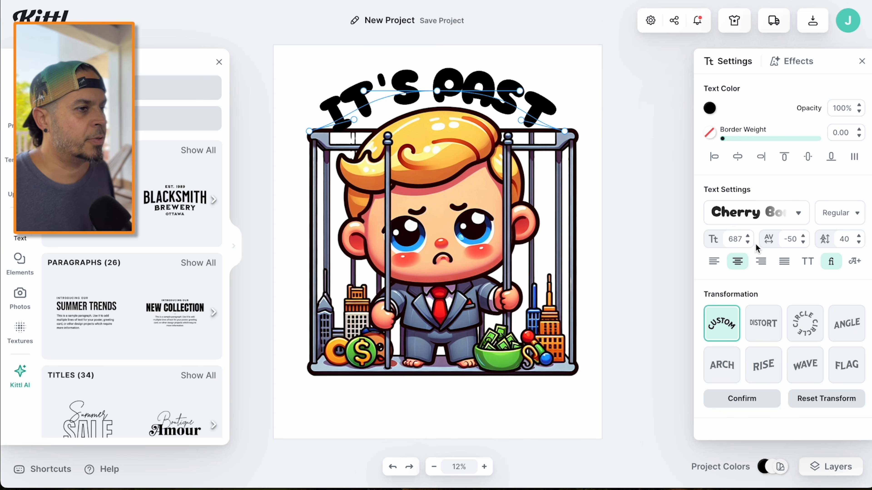
{"action": "key", "text": "Return"}
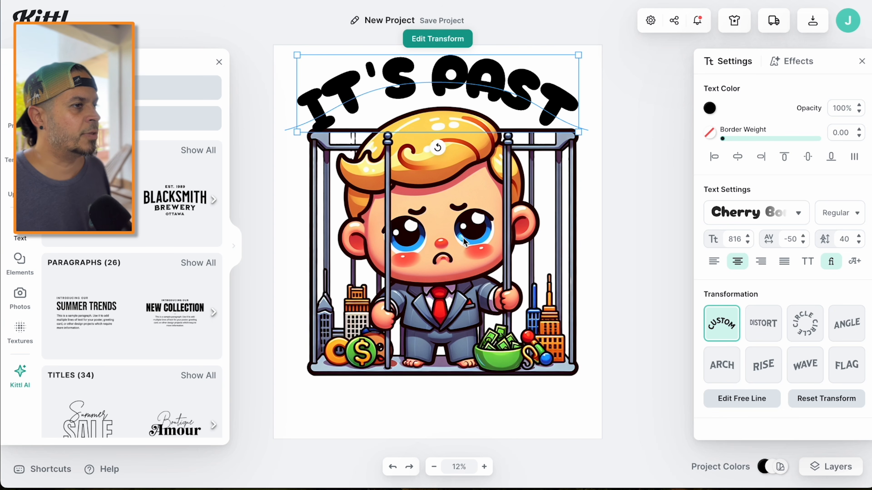
Scale the jailed baby image down so that it is narrower than the arched text above it
{"action": "left_click", "coordinate": [439, 168]}
{"action": "scroll", "coordinate": [443, 309], "scroll_direction": "down", "scroll_amount": 2}
{"action": "left_click_drag", "start_coordinate": [566, 378], "coordinate": [553, 359]}
Duplicate the arched "IT'S PAST" text and place the copy over the lower edge of the cage
{"action": "left_click", "coordinate": [474, 98]}
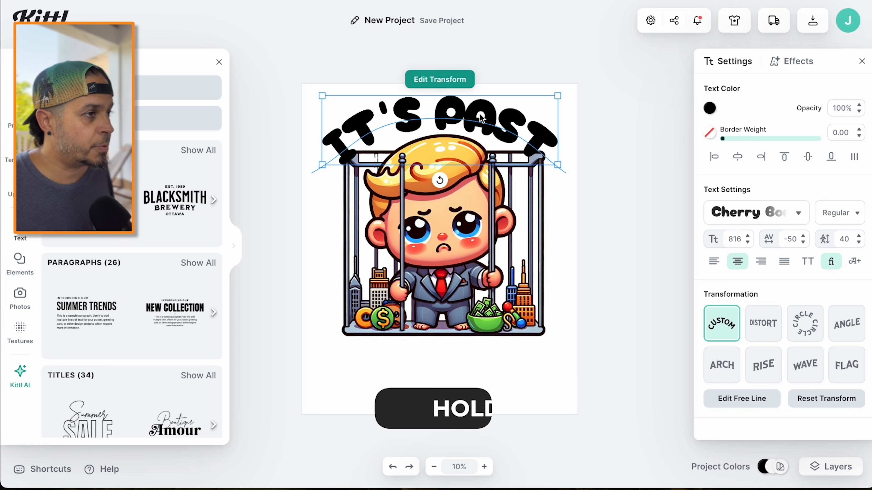
{"action": "left_click_drag", "start_coordinate": [470, 124], "coordinate": [453, 323], "text": "alt"}
{"action": "left_click", "coordinate": [440, 364]}
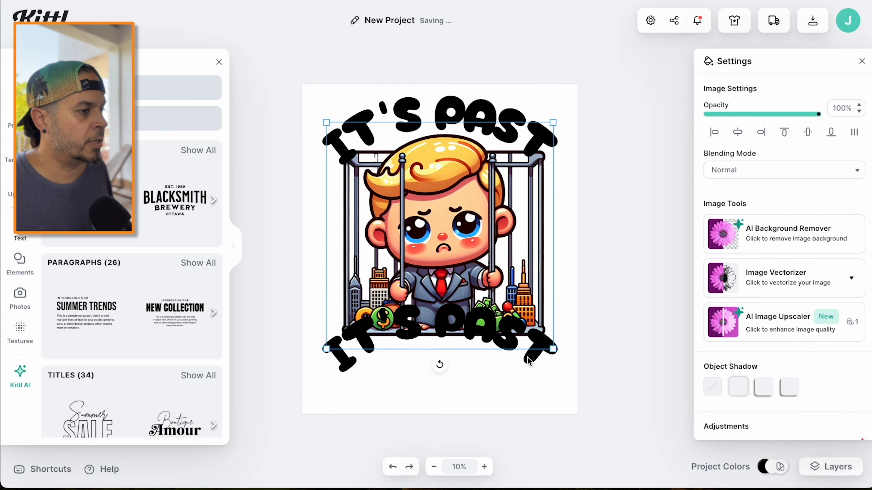
Change the duplicated text to "MY" and remove its Custom transformation so that it runs straight
{"action": "double_click", "coordinate": [528, 362]}
{"action": "key", "text": "super+a"}
{"action": "key", "text": "BackSpace"}
{"action": "type", "text": "MY"}
{"action": "key", "text": "Escape"}
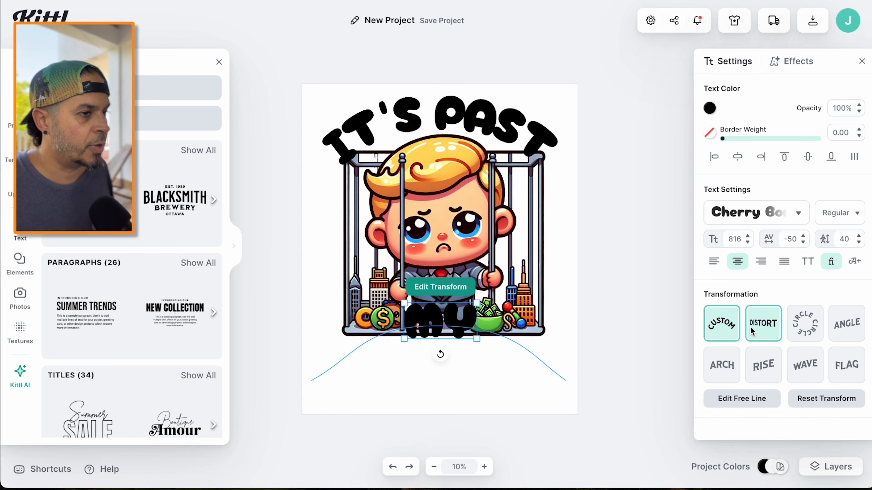
{"action": "left_click", "coordinate": [723, 323]}
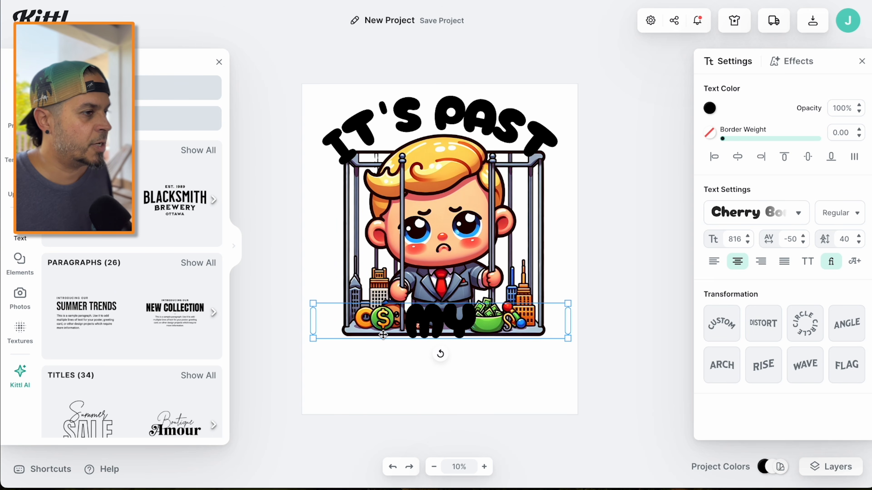
Narrow the "MY" text box to fit its word more closely and place a duplicate of it just below the cage
{"action": "left_click_drag", "start_coordinate": [568, 325], "coordinate": [497, 326]}
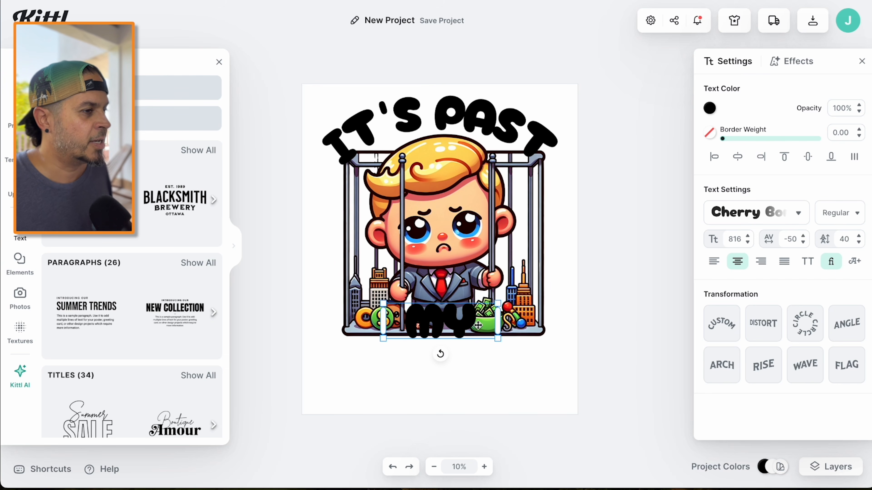
{"action": "left_click", "coordinate": [457, 324]}
{"action": "left_click_drag", "start_coordinate": [458, 327], "coordinate": [458, 360]}
Change the duplicated text to "BED TIME", widen its box so it fits on one line, and centre it horizontally on the artboard
{"action": "double_click", "coordinate": [458, 361]}
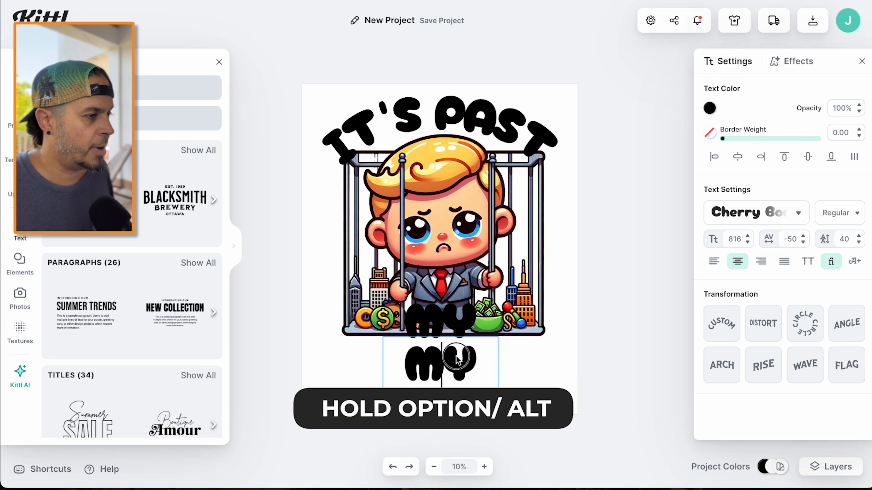
{"action": "type", "text": "BED"}
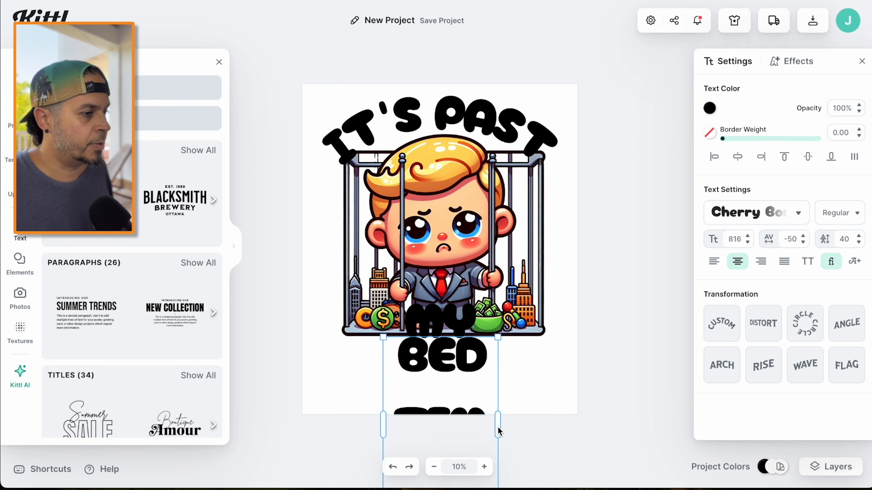
{"action": "left_click_drag", "start_coordinate": [498, 430], "coordinate": [621, 426]}
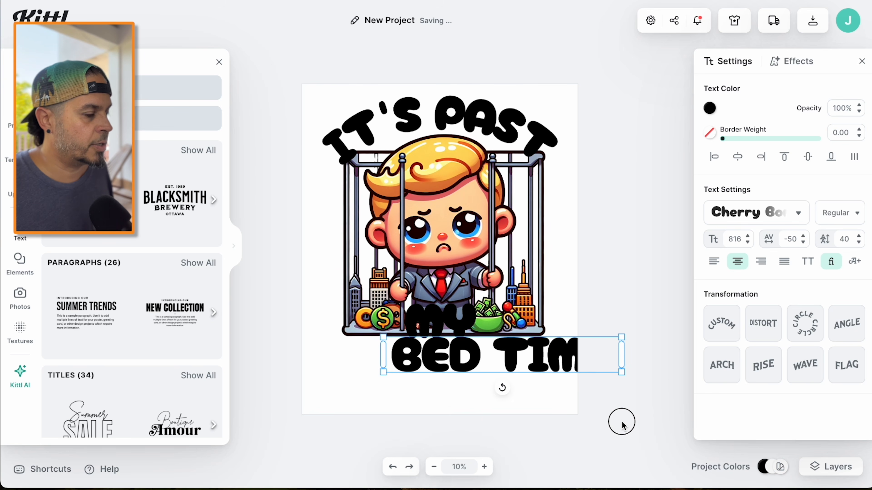
{"action": "left_click", "coordinate": [737, 157]}
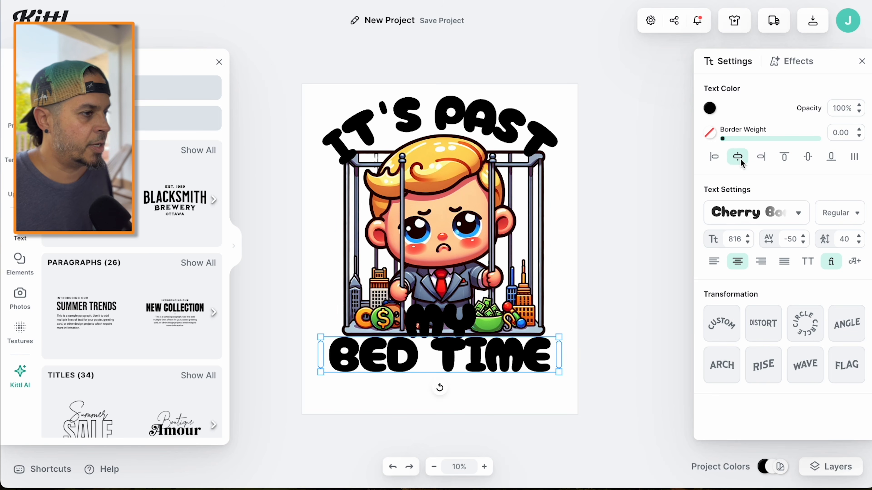
Group the "IT'S PAST", "MY" and "BED TIME" texts together
{"action": "left_click", "coordinate": [448, 127]}
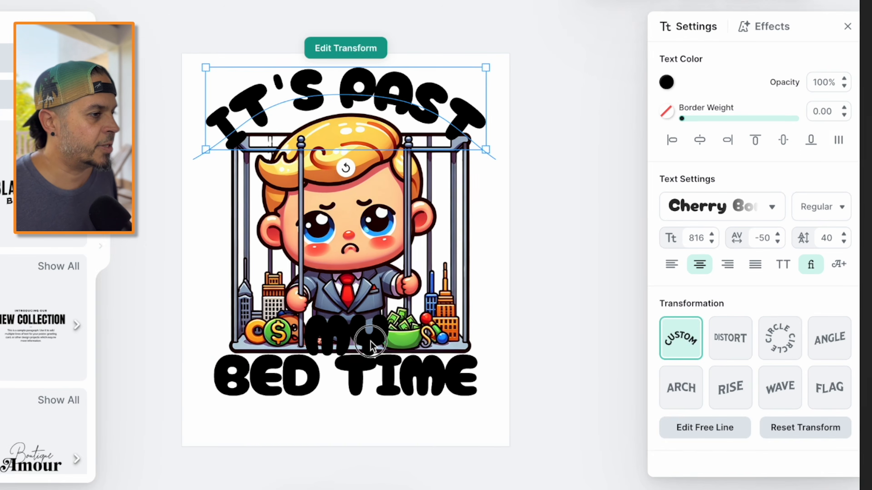
{"action": "left_click", "coordinate": [462, 323], "text": "shift"}
{"action": "left_click", "coordinate": [385, 399], "text": "shift"}
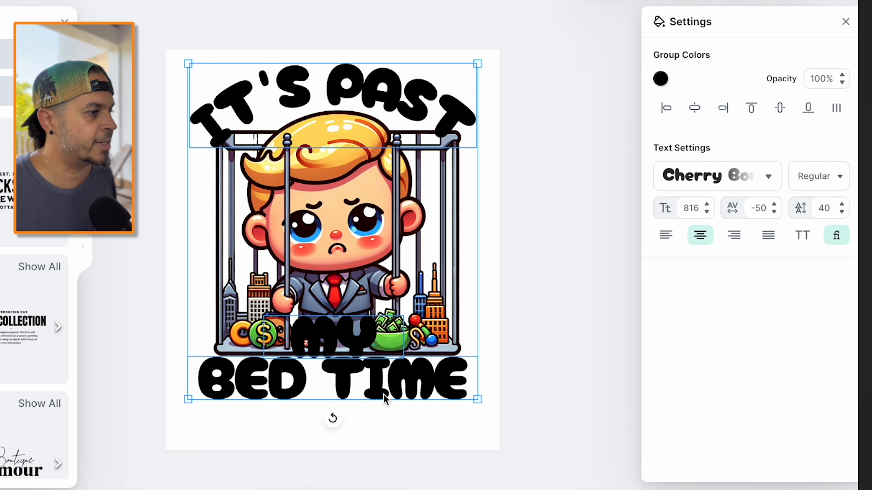
{"action": "key", "text": "super+g"}
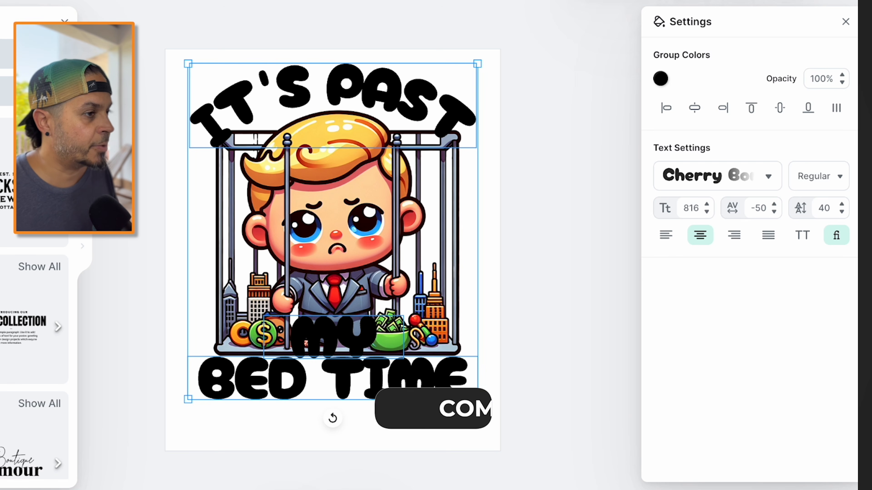
Align the text group to the horizontal centre and change its colour from the document colours to white
{"action": "left_click", "coordinate": [562, 278]}
{"action": "left_click", "coordinate": [430, 393]}
{"action": "mouse_move", "coordinate": [454, 388]}
{"action": "left_mouse_down"}
{"action": "mouse_move", "coordinate": [526, 390]}
{"action": "mouse_move", "coordinate": [483, 401]}
{"action": "mouse_move", "coordinate": [459, 378]}
{"action": "left_mouse_up"}
{"action": "left_click", "coordinate": [694, 109]}
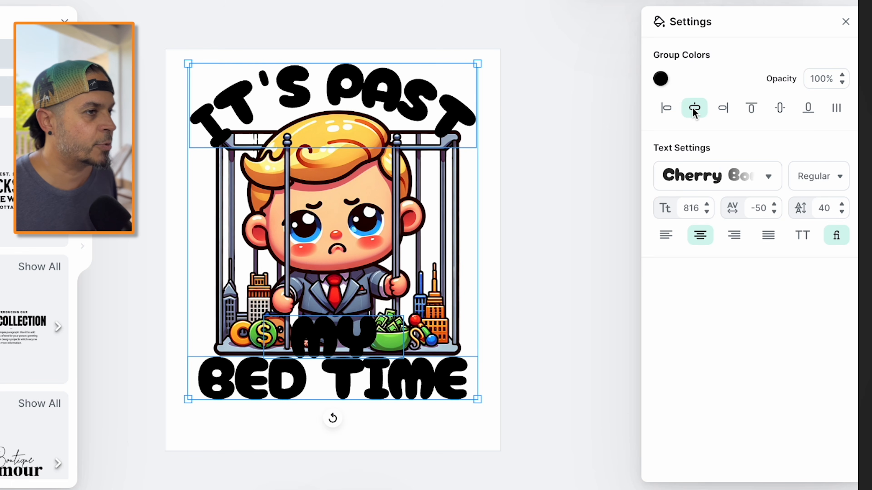
{"action": "left_click", "coordinate": [661, 79]}
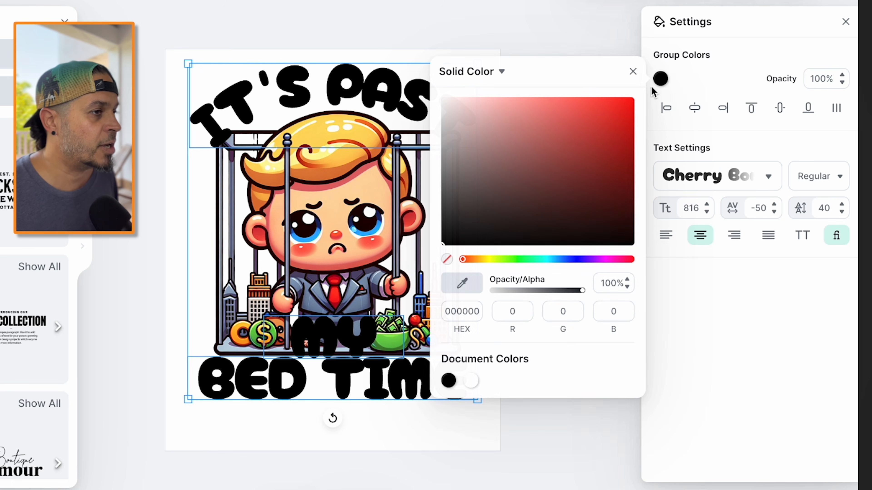
{"action": "left_click", "coordinate": [470, 380]}
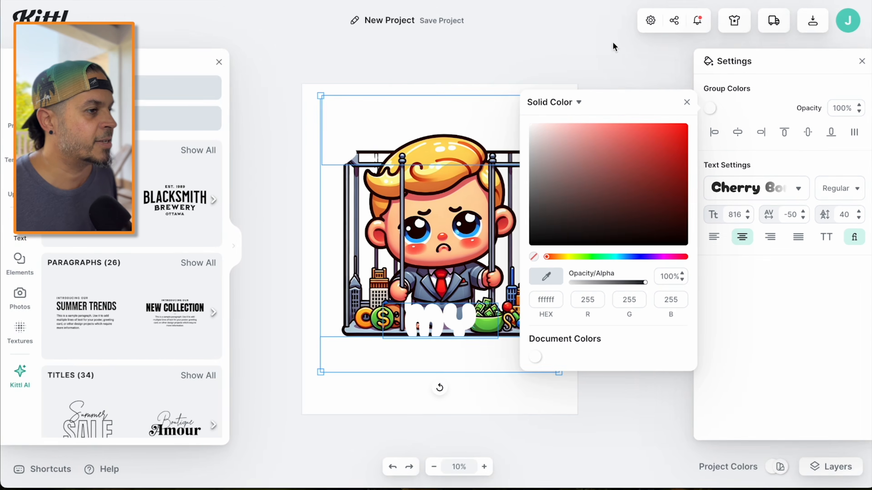
Apply a Detailed 3d Shadow to "BED TIME" with offset 0, outline width 86 and the shadow colour set to red ff0000
{"action": "left_click", "coordinate": [740, 384]}
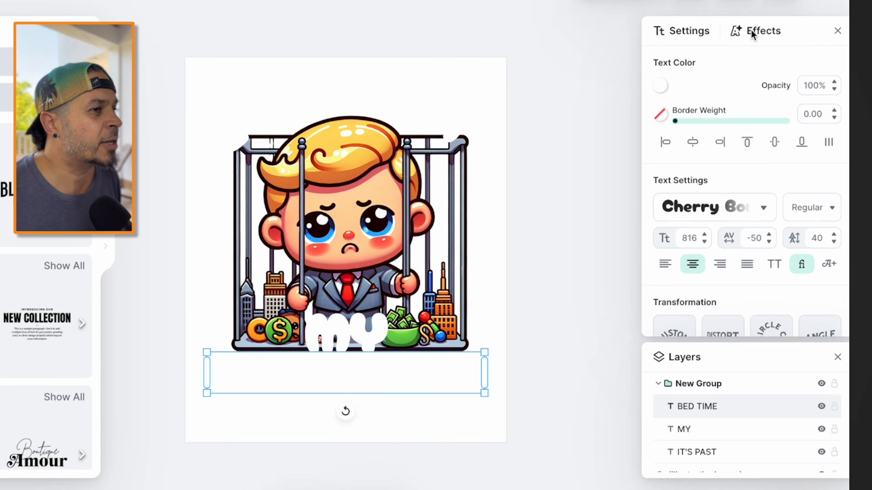
{"action": "left_click", "coordinate": [794, 61]}
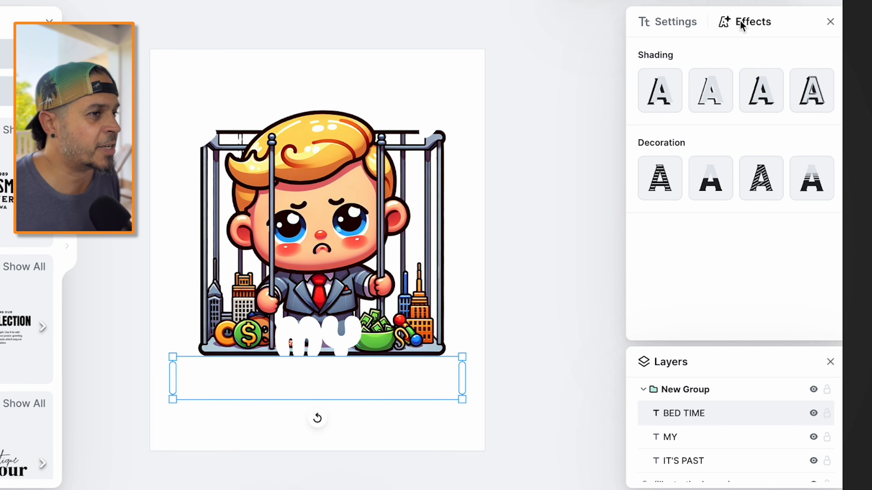
{"action": "left_click", "coordinate": [824, 88]}
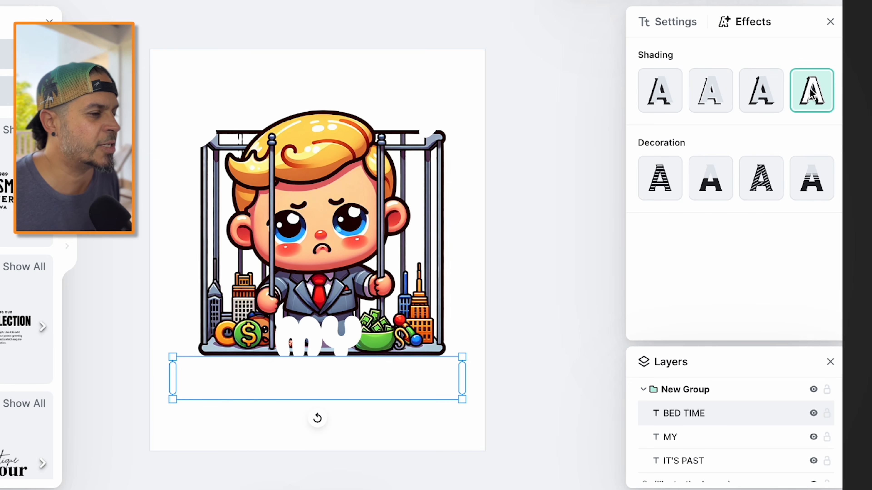
{"action": "left_click", "coordinate": [812, 98]}
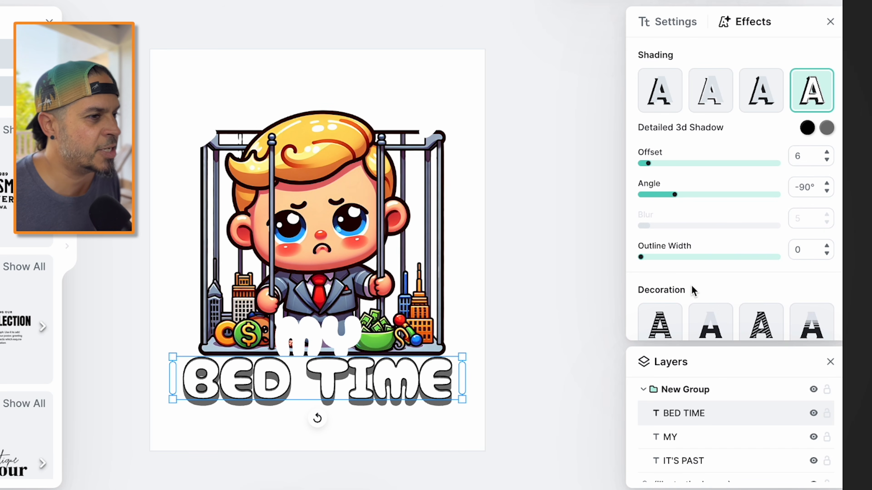
{"action": "left_click_drag", "start_coordinate": [648, 168], "coordinate": [615, 161]}
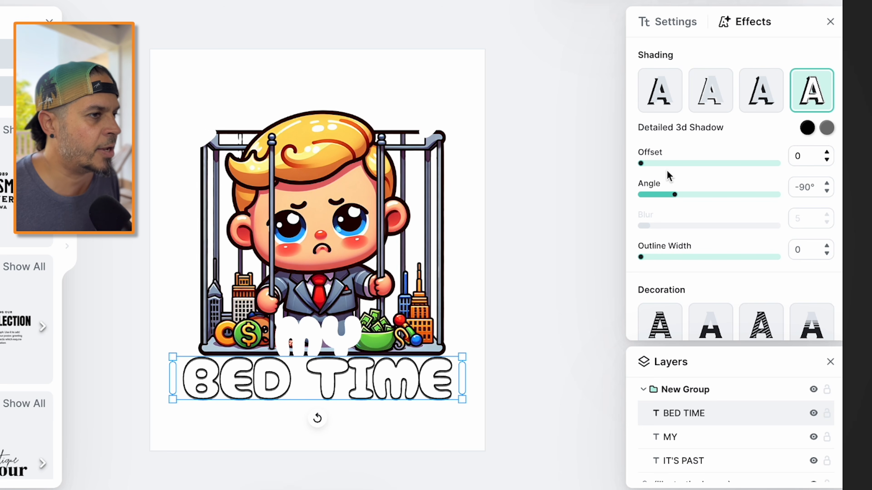
{"action": "left_click_drag", "start_coordinate": [641, 257], "coordinate": [759, 254]}
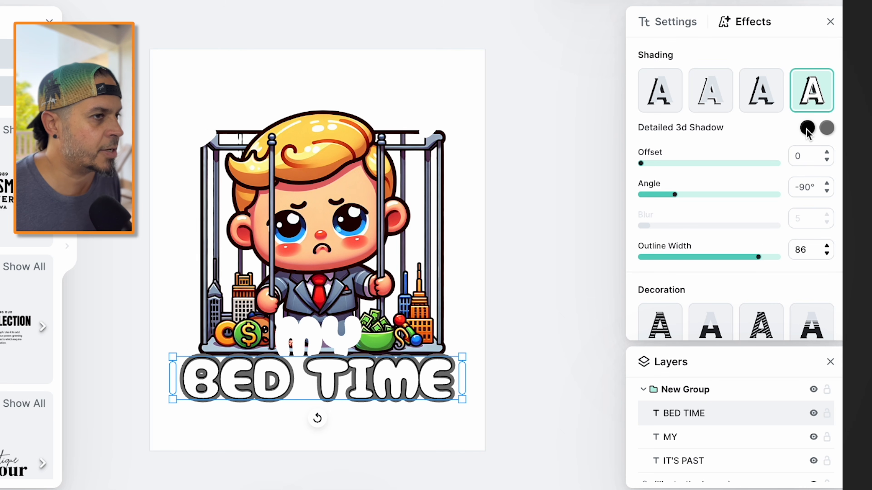
{"action": "left_click", "coordinate": [827, 129]}
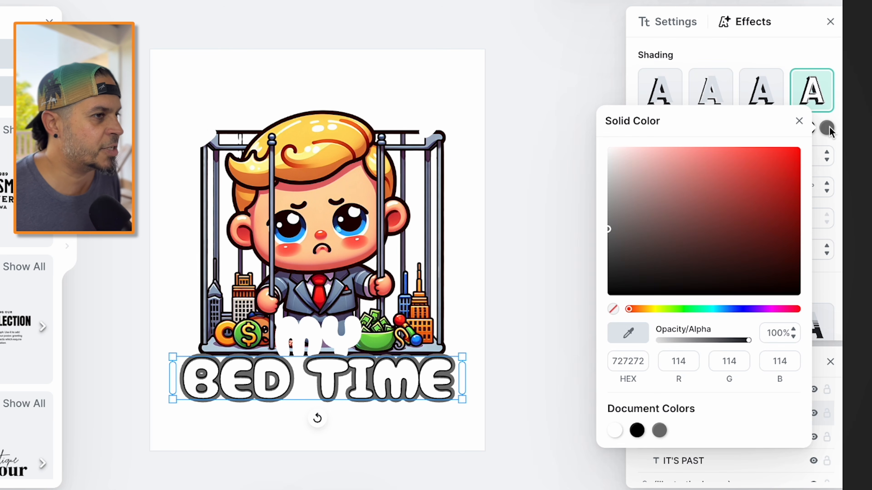
{"action": "left_click_drag", "start_coordinate": [788, 169], "coordinate": [811, 139]}
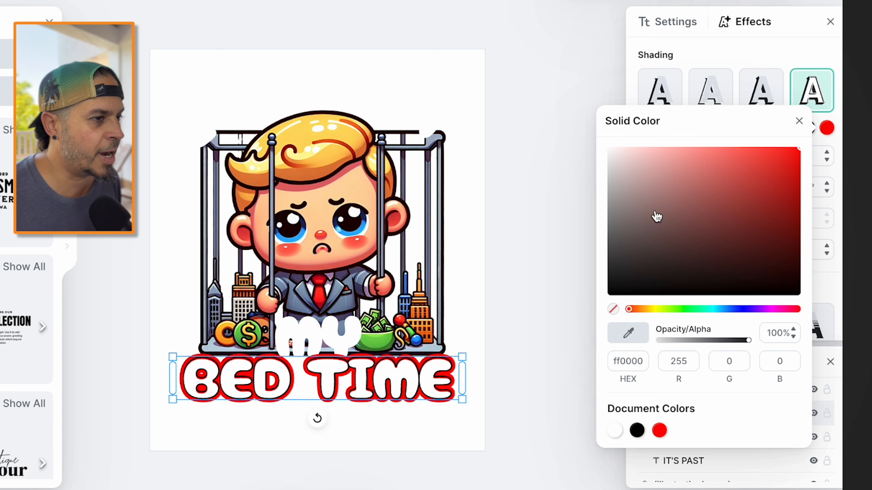
Give the "MY" text a Detailed 3d Shadow with zero offset, a thick outline and a red shadow colour
{"action": "left_click", "coordinate": [664, 433]}
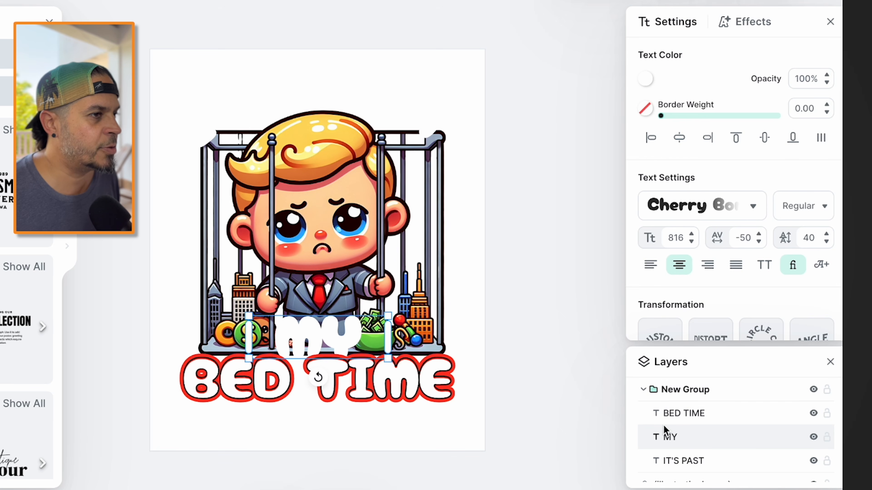
{"action": "left_click", "coordinate": [751, 22]}
{"action": "left_click", "coordinate": [815, 103]}
{"action": "left_click_drag", "start_coordinate": [650, 163], "coordinate": [622, 163]}
{"action": "left_click", "coordinate": [641, 257]}
{"action": "left_click_drag", "start_coordinate": [641, 257], "coordinate": [730, 256]}
{"action": "left_click", "coordinate": [826, 128]}
{"action": "left_click_drag", "start_coordinate": [727, 197], "coordinate": [814, 126]}
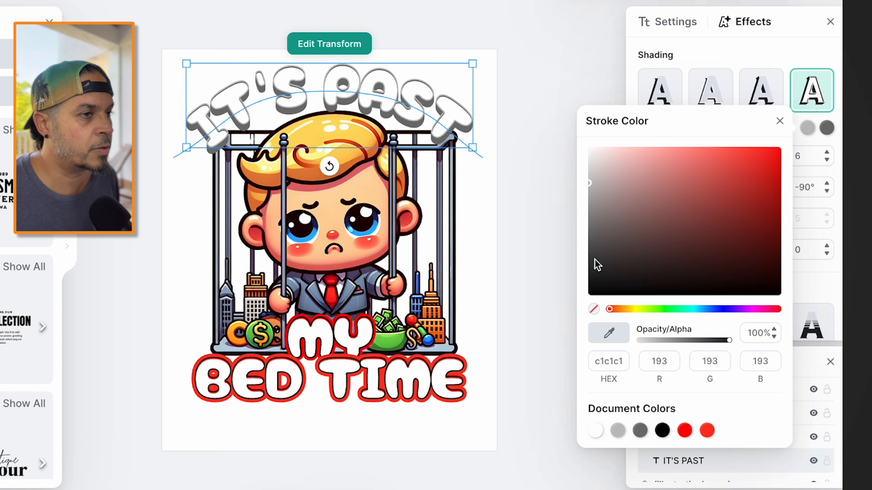
Finish the Detailed 3d Shadow of "IT'S PAST" with a black stroke, red shadow, offset 0 and outline width 86
{"action": "left_click", "coordinate": [651, 164]}
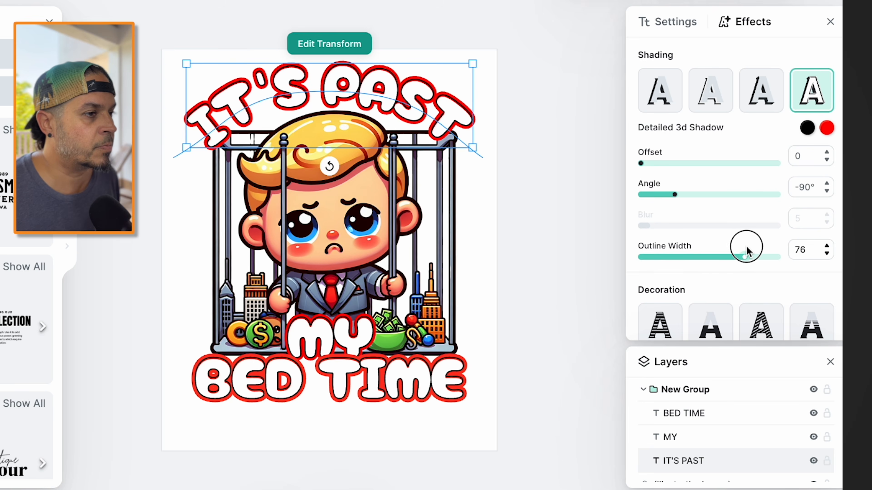
{"action": "left_click", "coordinate": [681, 390]}
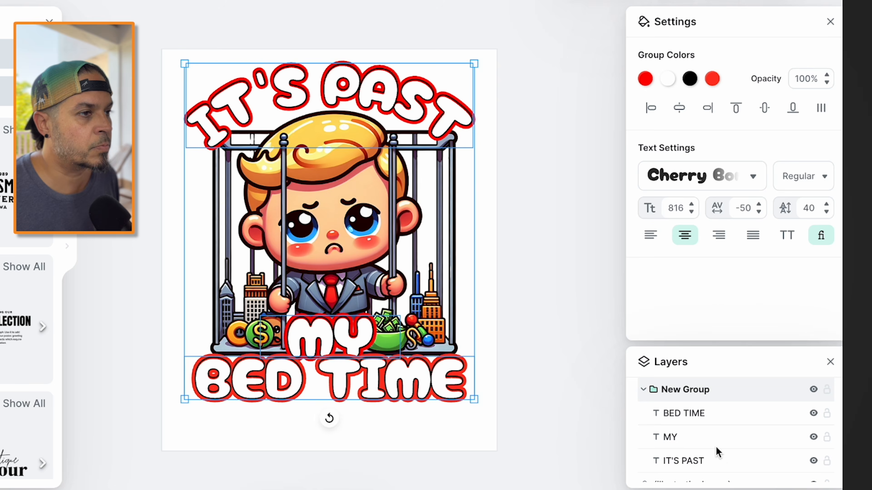
{"action": "left_click", "coordinate": [684, 461]}
{"action": "left_click_drag", "start_coordinate": [806, 250], "coordinate": [789, 237]}
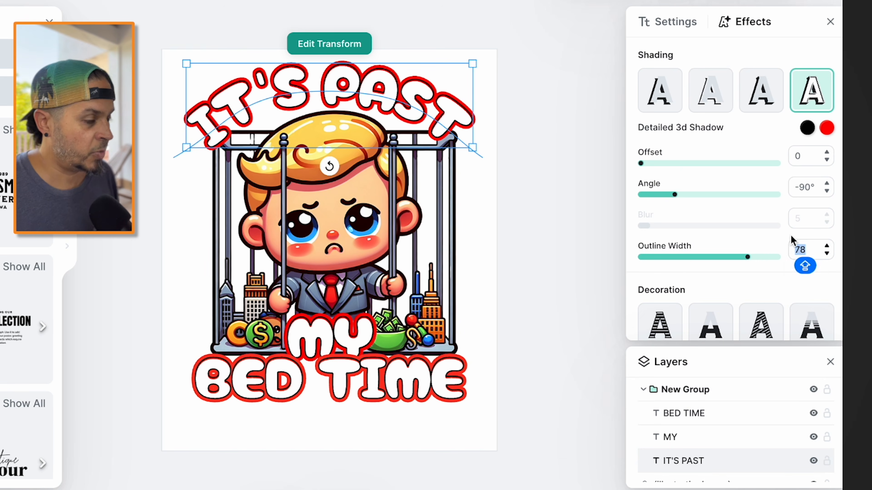
{"action": "type", "text": "86"}
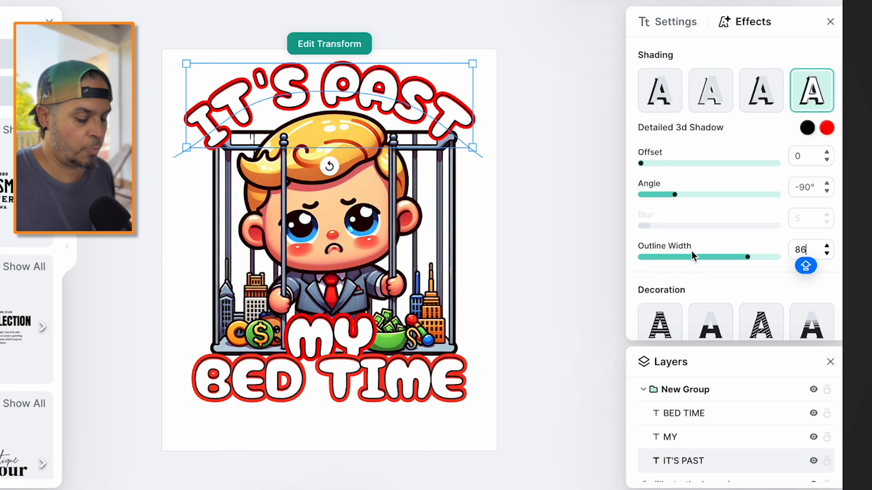
{"action": "key", "text": "Return"}
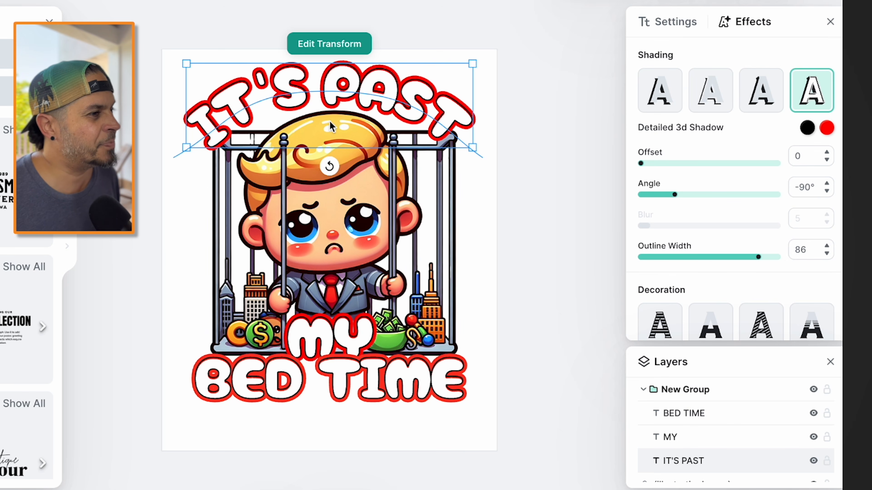
Move "MY" and "BED TIME" together slightly lower beneath the baby image
{"action": "left_click", "coordinate": [356, 340]}
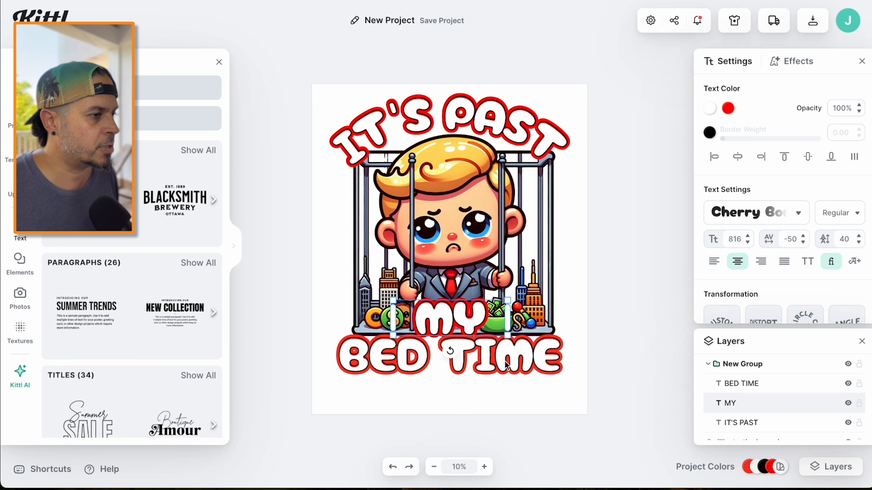
{"action": "left_click", "coordinate": [506, 366], "text": "shift"}
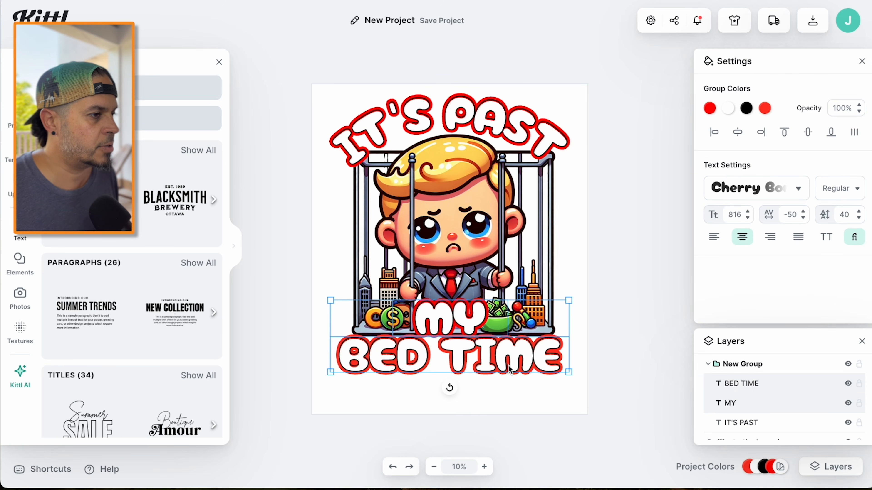
{"action": "left_click_drag", "start_coordinate": [508, 369], "coordinate": [524, 370]}
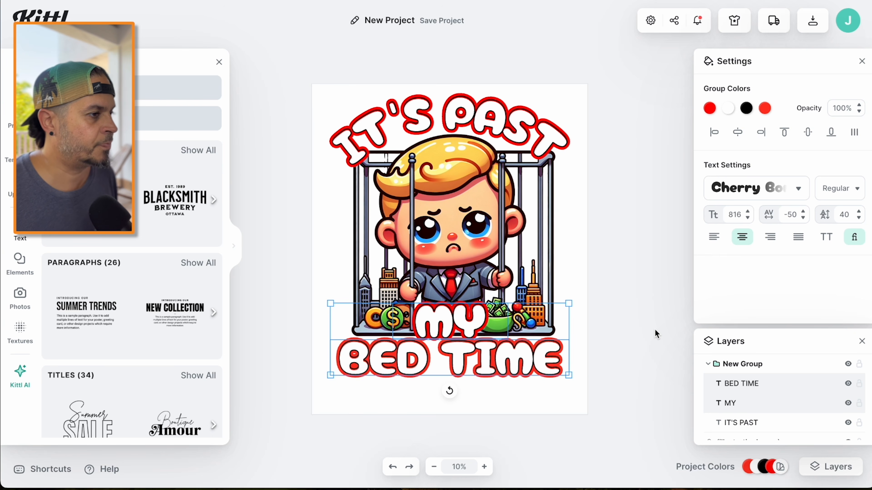
{"action": "left_click", "coordinate": [623, 342]}
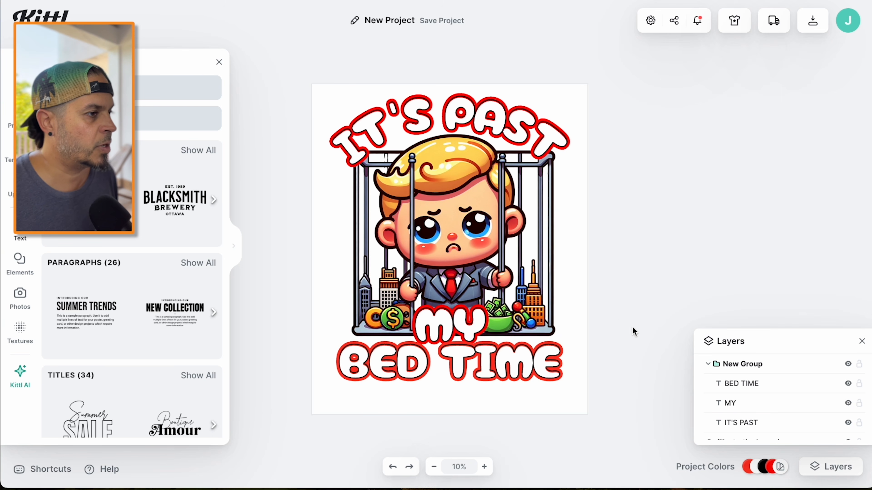
Change the typeface of the whole text group to Caprasimo
{"action": "left_click", "coordinate": [497, 364]}
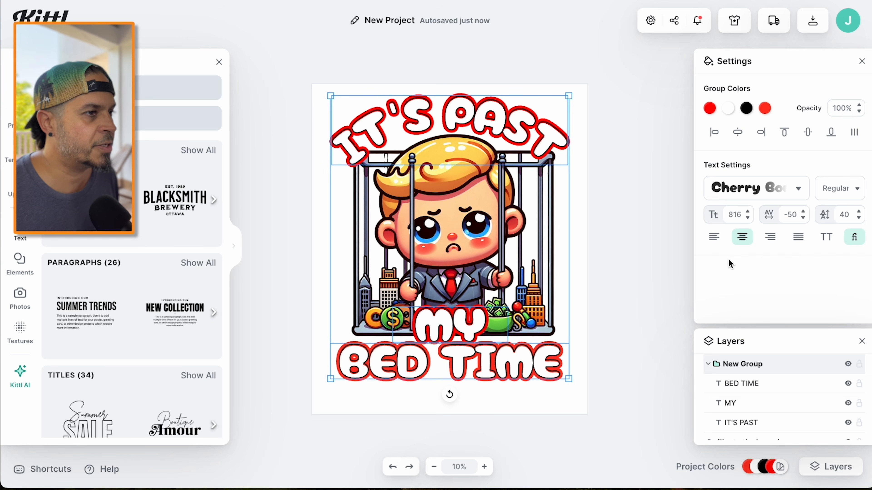
{"action": "left_click", "coordinate": [798, 188]}
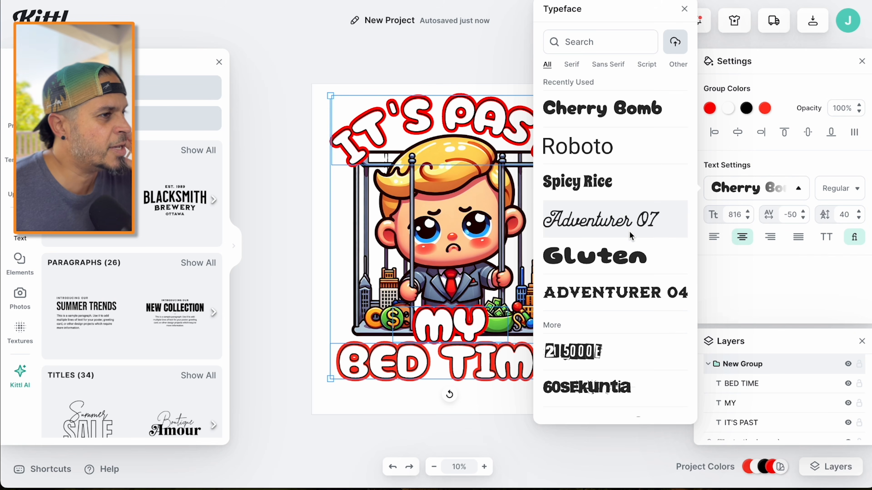
{"action": "scroll", "coordinate": [596, 240], "scroll_direction": "down", "scroll_amount": 3}
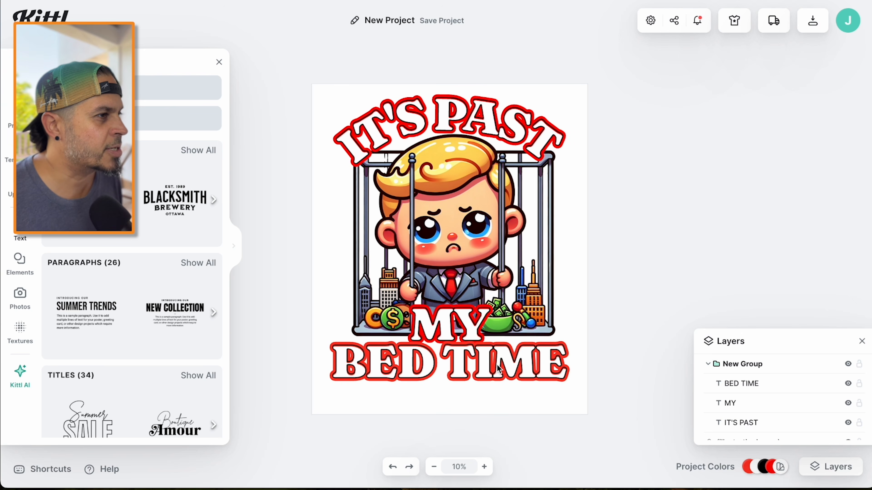
Set the outline width of the "BED TIME" text's Detailed 3d Shadow to 100
{"action": "left_click", "coordinate": [498, 369]}
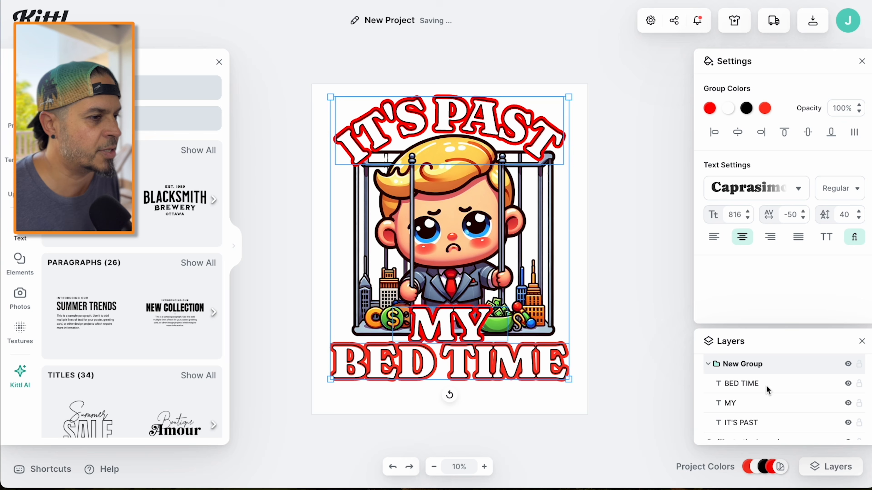
{"action": "left_click", "coordinate": [752, 384]}
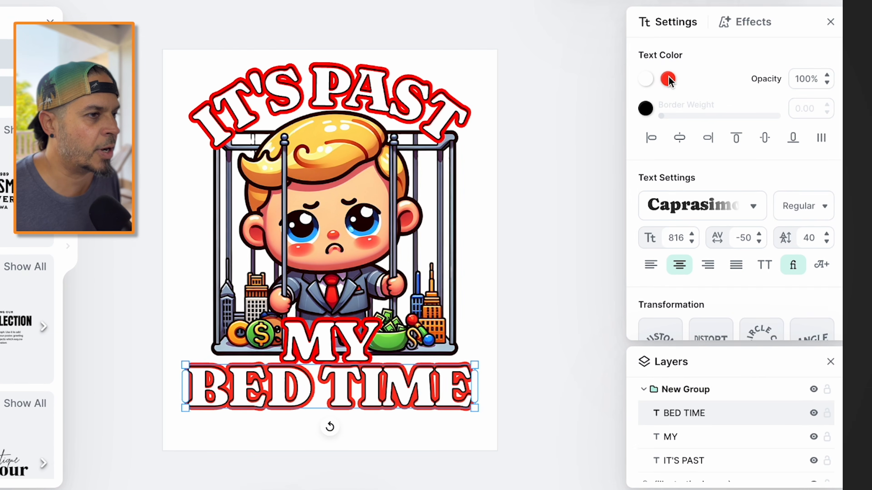
{"action": "left_click", "coordinate": [752, 23]}
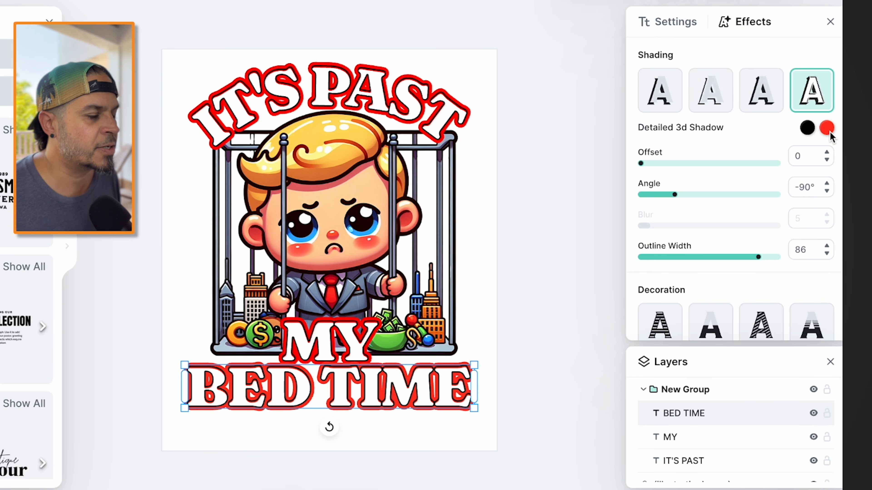
{"action": "left_click_drag", "start_coordinate": [758, 257], "coordinate": [798, 259]}
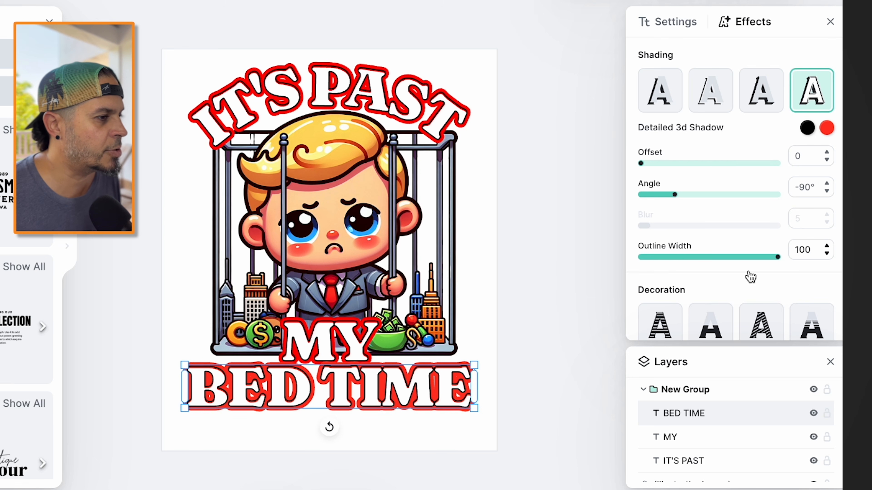
{"action": "left_click", "coordinate": [717, 437]}
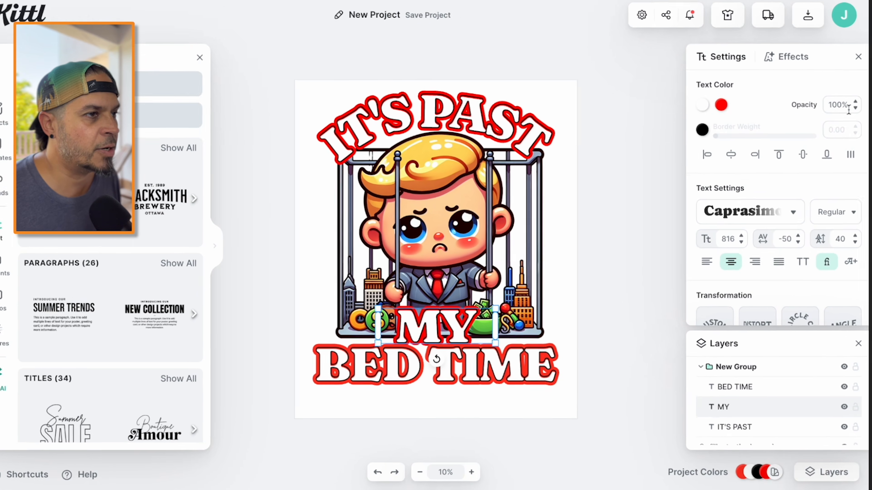
{"action": "left_click", "coordinate": [639, 203]}
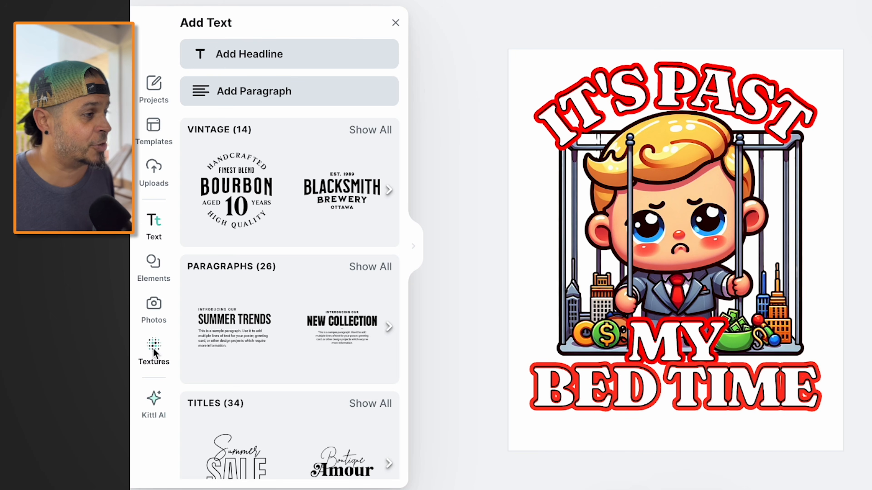
Apply the first grunge texture to the whole design
{"action": "left_click", "coordinate": [154, 350]}
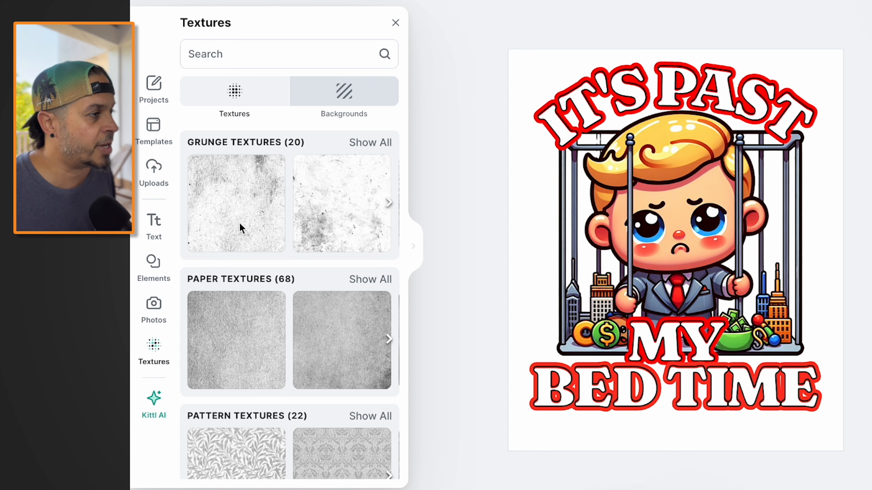
{"action": "left_click", "coordinate": [243, 210]}
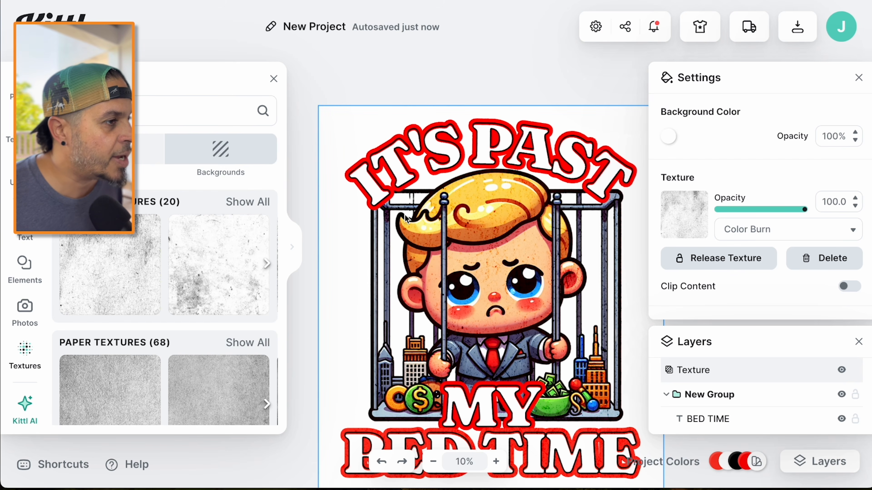
{"action": "left_click", "coordinate": [274, 78]}
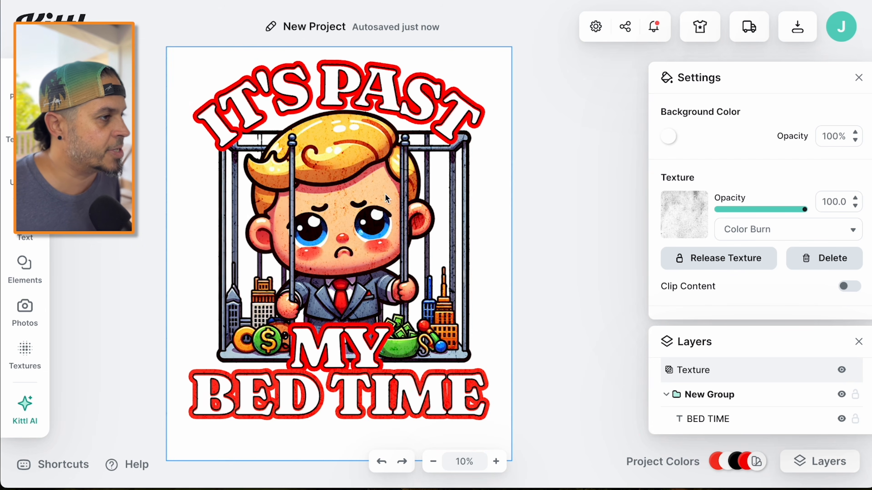
Set the texture's blend mode to Alpha Mask and turn on Clip Content so it affects only the artwork
{"action": "scroll", "coordinate": [385, 193], "scroll_direction": "up", "scroll_amount": 5}
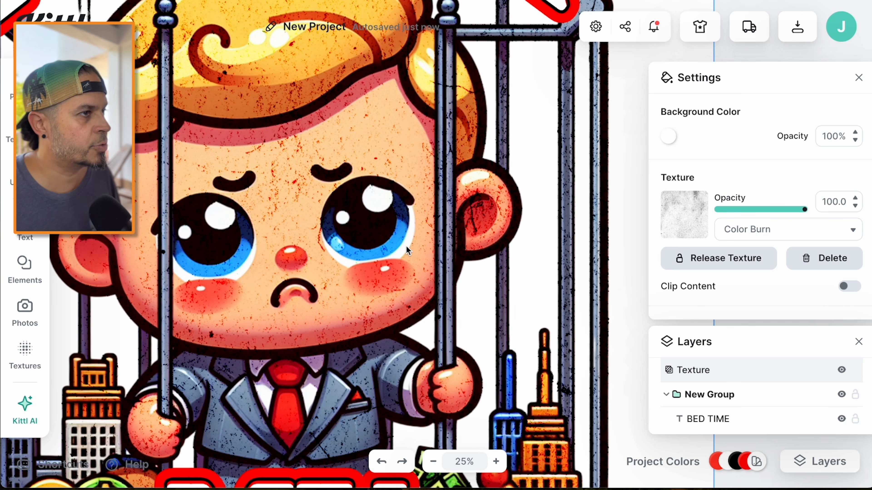
{"action": "left_click", "coordinate": [800, 234]}
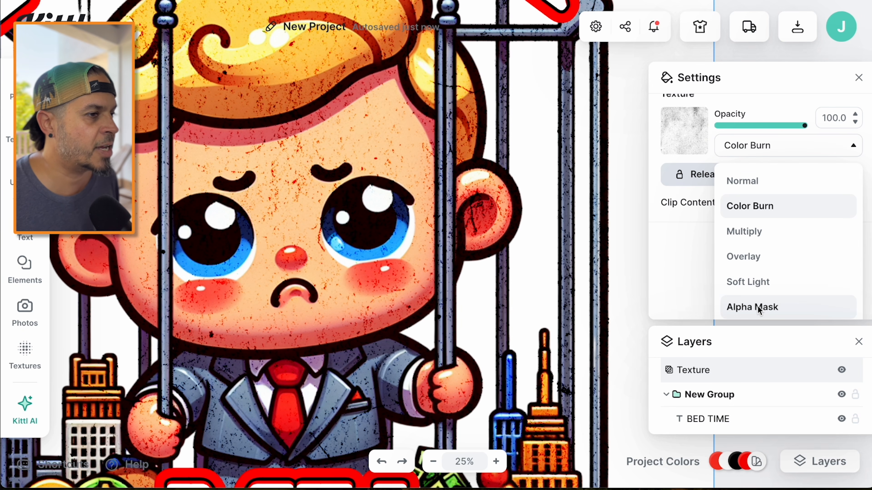
{"action": "left_click", "coordinate": [759, 307]}
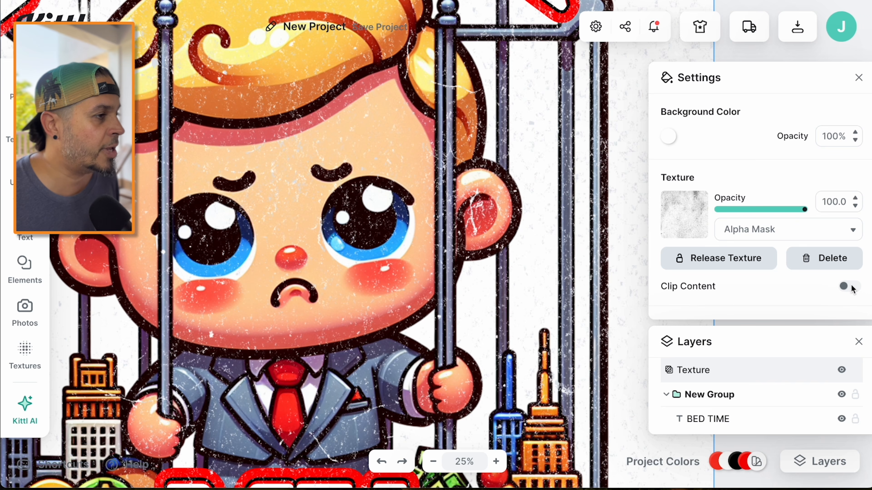
{"action": "left_click", "coordinate": [850, 287]}
{"action": "left_click", "coordinate": [833, 137]}
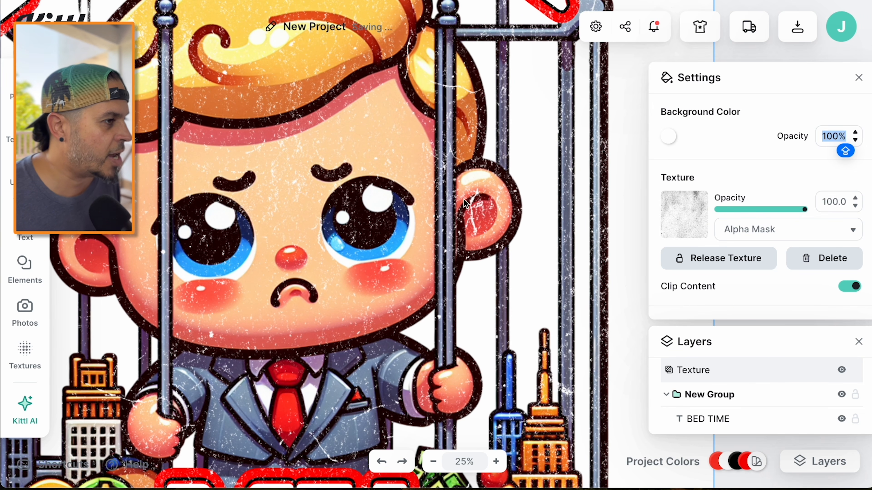
Change the canvas background colour from white to bright blue, hex 0055ff, trying red first
{"action": "left_click", "coordinate": [668, 137]}
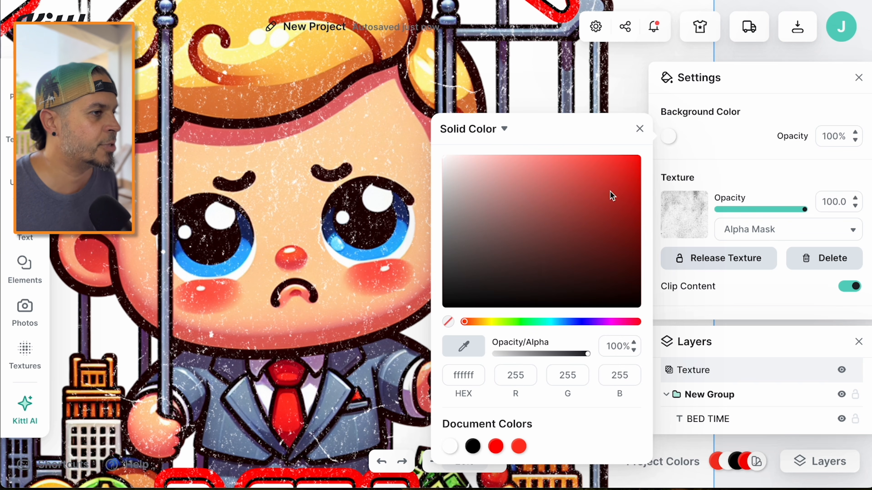
{"action": "left_click_drag", "start_coordinate": [612, 195], "coordinate": [654, 140]}
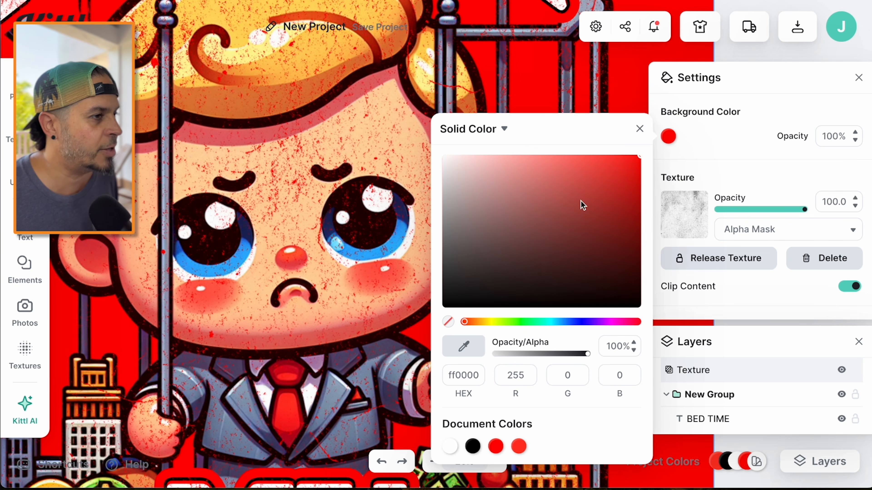
{"action": "left_click", "coordinate": [570, 323]}
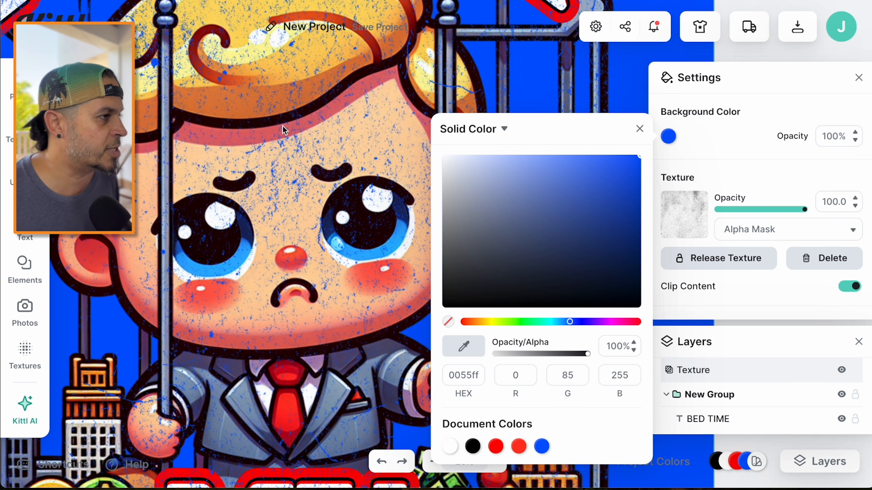
{"action": "left_click", "coordinate": [640, 130]}
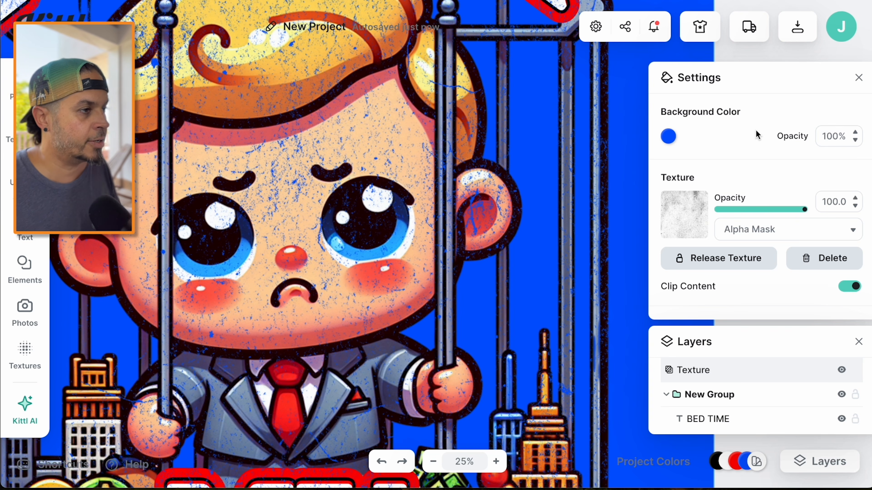
Make the canvas background transparent by setting its opacity to 0%
{"action": "left_click", "coordinate": [668, 136]}
{"action": "left_click", "coordinate": [784, 136]}
{"action": "left_click", "coordinate": [835, 139]}
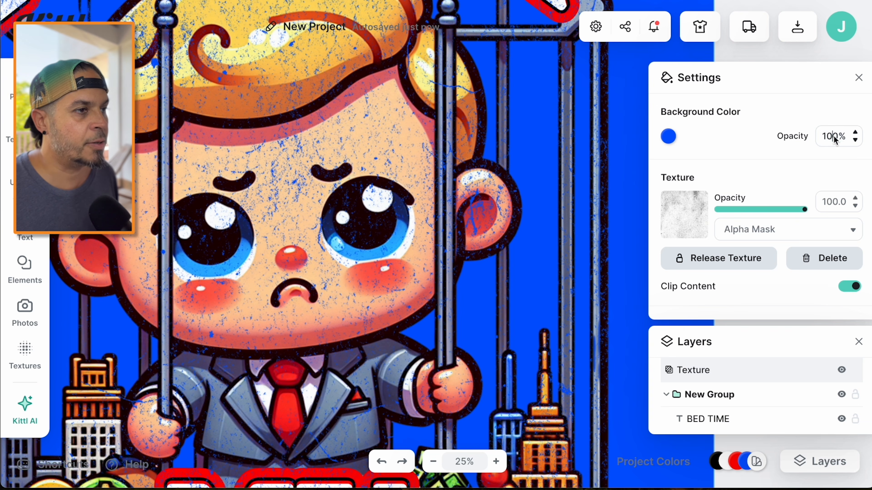
{"action": "type", "text": "0"}
{"action": "key", "text": "Return"}
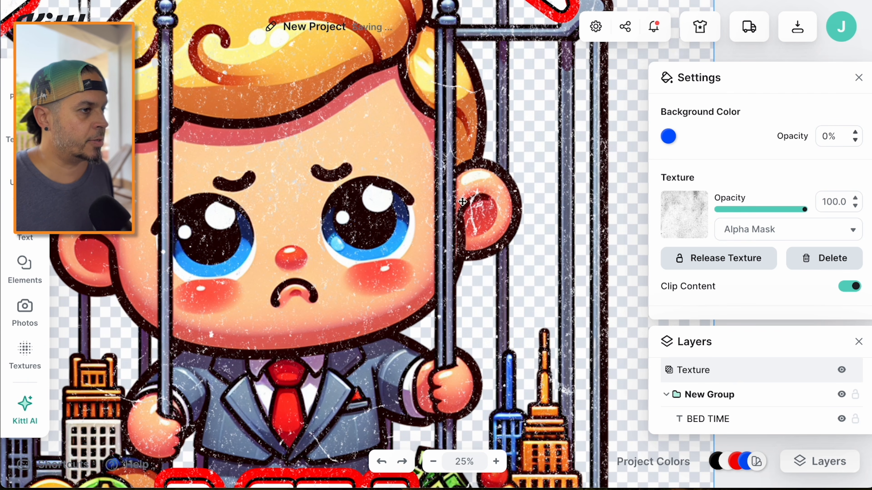
{"action": "left_click", "coordinate": [433, 462]}
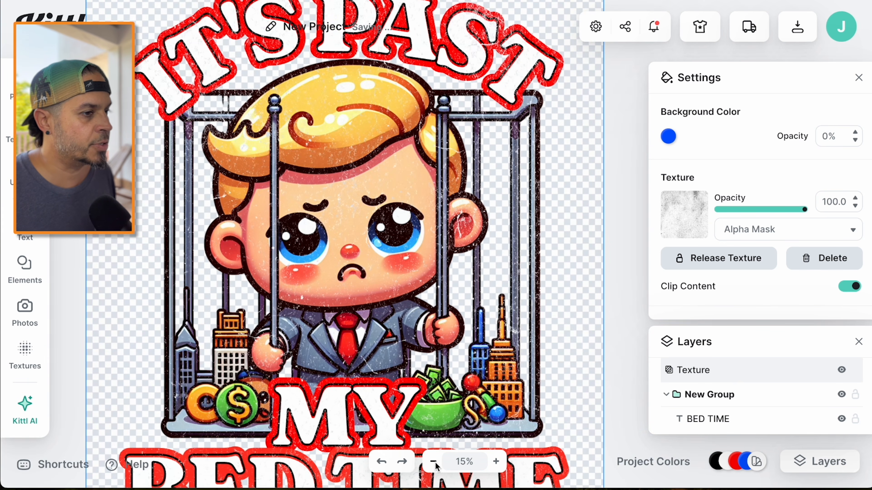
{"action": "left_click", "coordinate": [433, 462]}
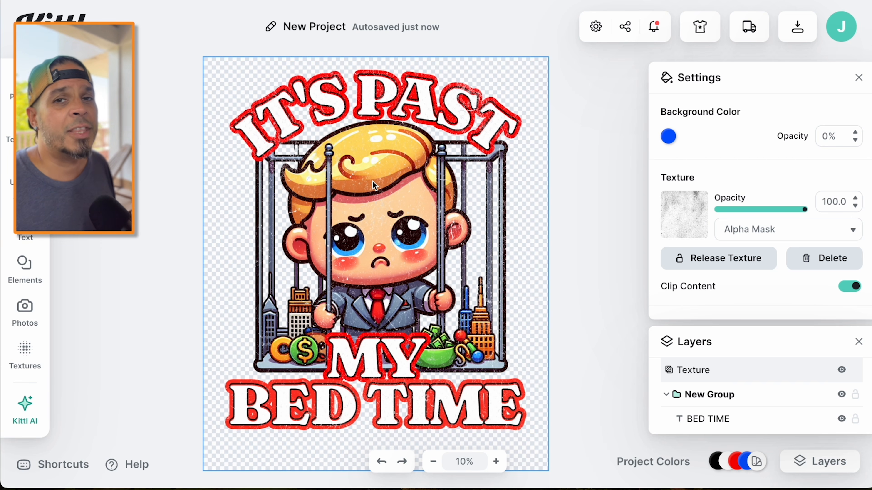
Enlarge the complete text and baby artwork to nearly fill the canvas and centre it horizontally
{"action": "key", "text": "super+a"}
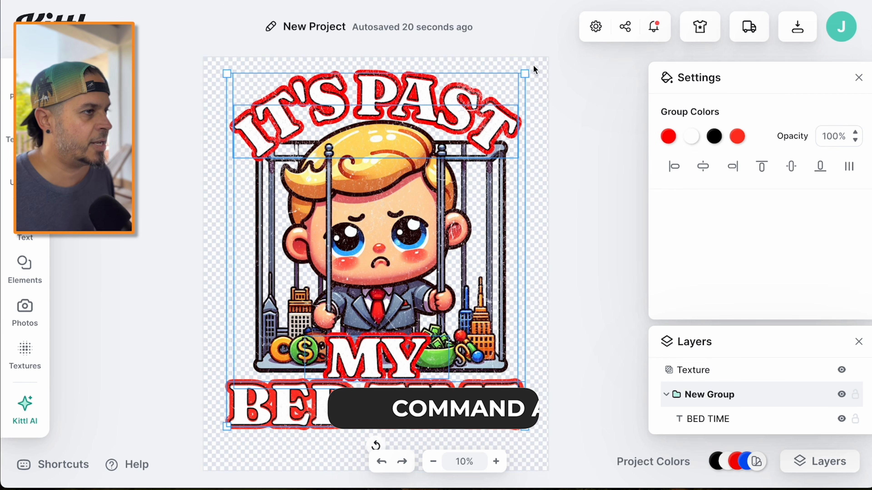
{"action": "left_click_drag", "start_coordinate": [524, 78], "coordinate": [537, 68]}
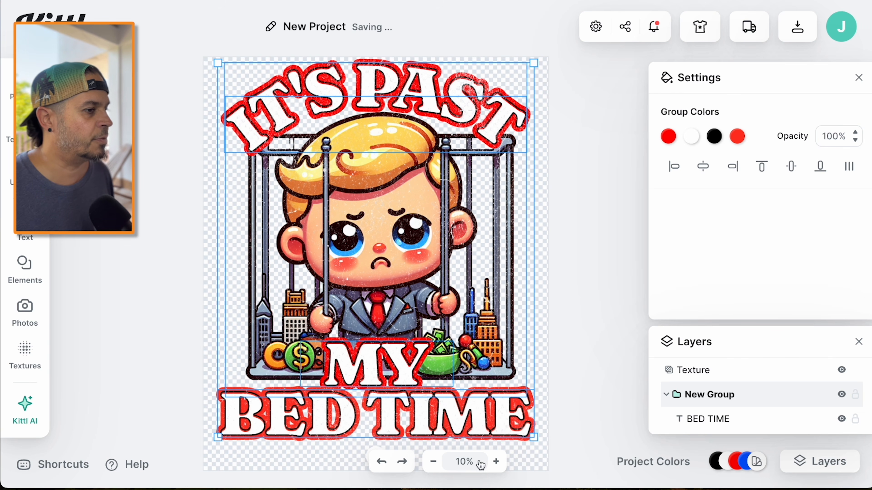
{"action": "left_click_drag", "start_coordinate": [534, 438], "coordinate": [538, 455]}
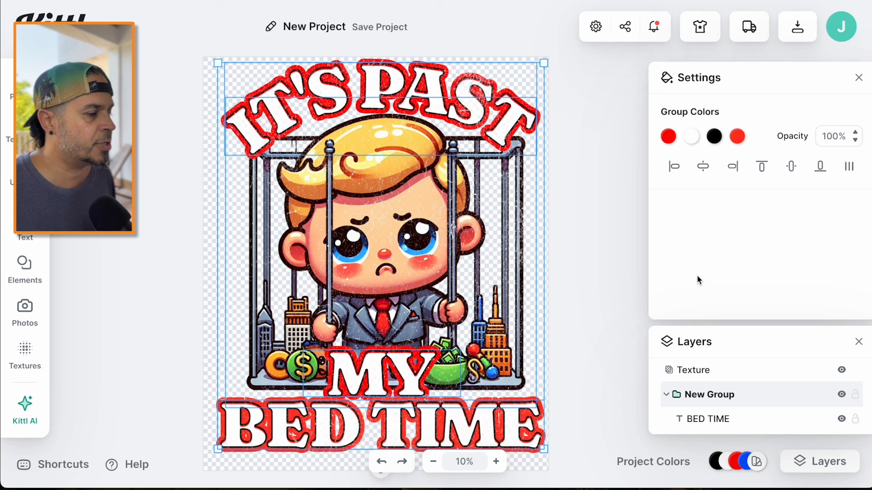
{"action": "left_click", "coordinate": [703, 167]}
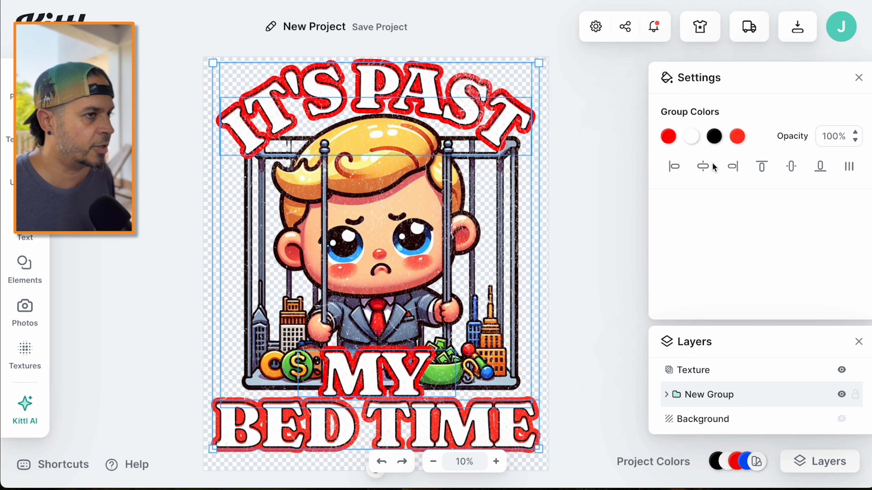
{"action": "left_click", "coordinate": [583, 330]}
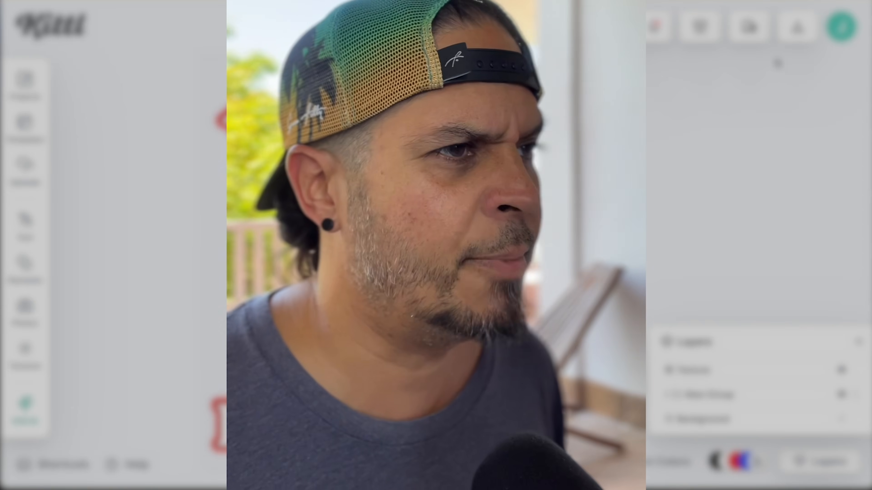
Download the design as a PNG with Remove Background and Optimize Quality turned on
{"action": "left_click", "coordinate": [797, 33]}
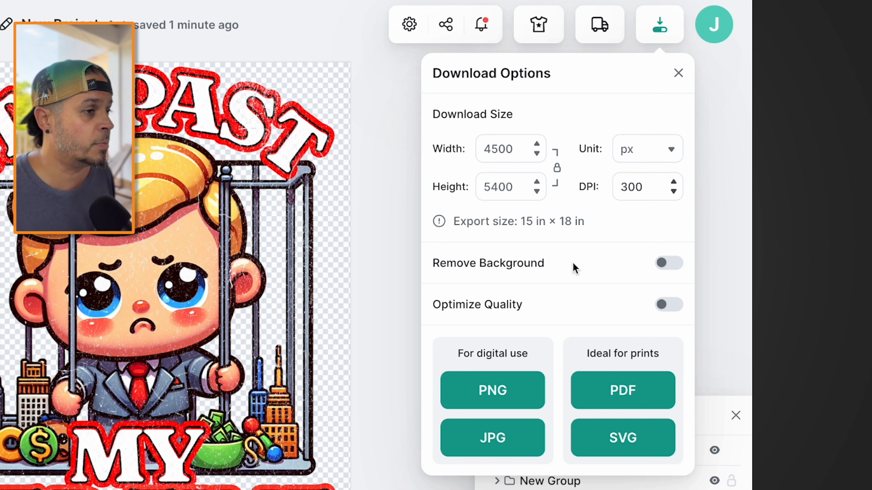
{"action": "left_click", "coordinate": [672, 265]}
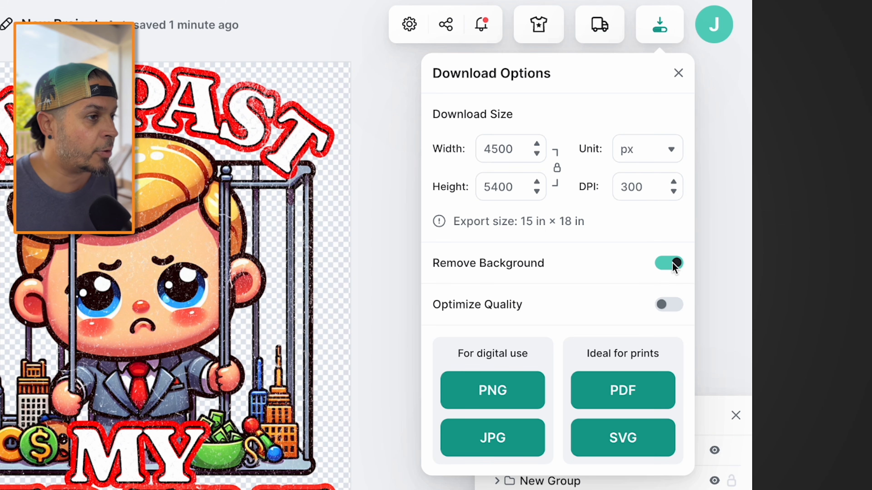
{"action": "left_click", "coordinate": [672, 307]}
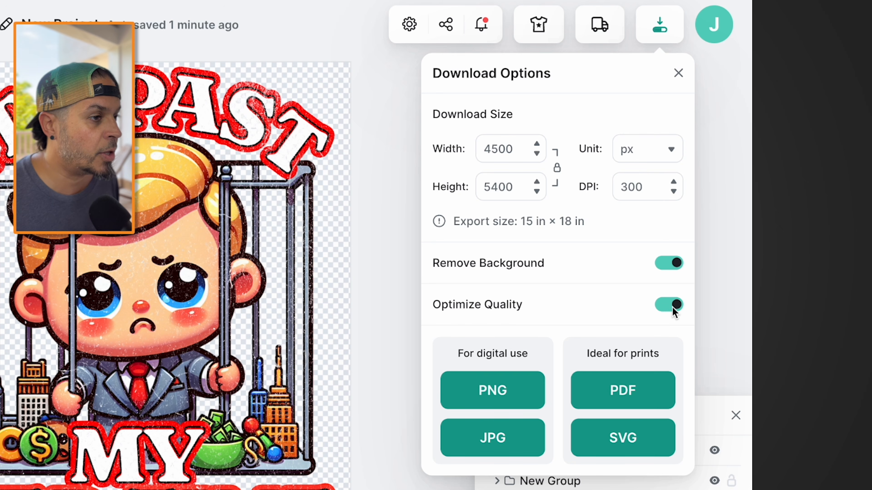
{"action": "left_click", "coordinate": [497, 389]}
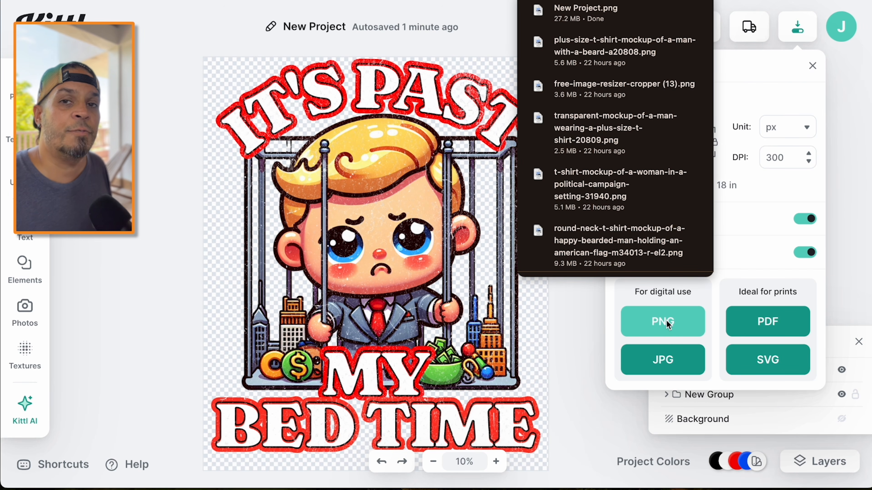
Switch to the PrettyMerch analytics in Amazon Merch on Demand and examine the 2023 monthly sales chart and royalties
{"action": "left_click", "coordinate": [701, 13]}
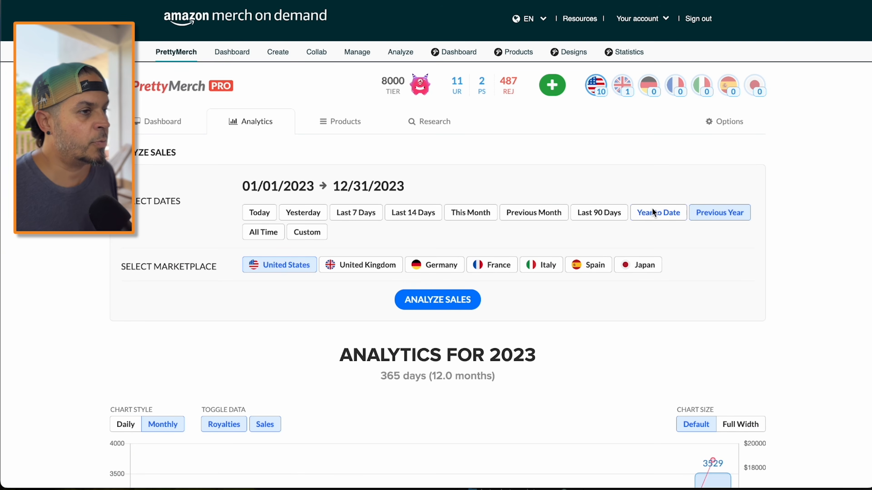
{"action": "scroll", "coordinate": [652, 207], "scroll_direction": "down", "scroll_amount": 5}
{"action": "scroll", "coordinate": [658, 290], "scroll_direction": "down", "scroll_amount": 3}
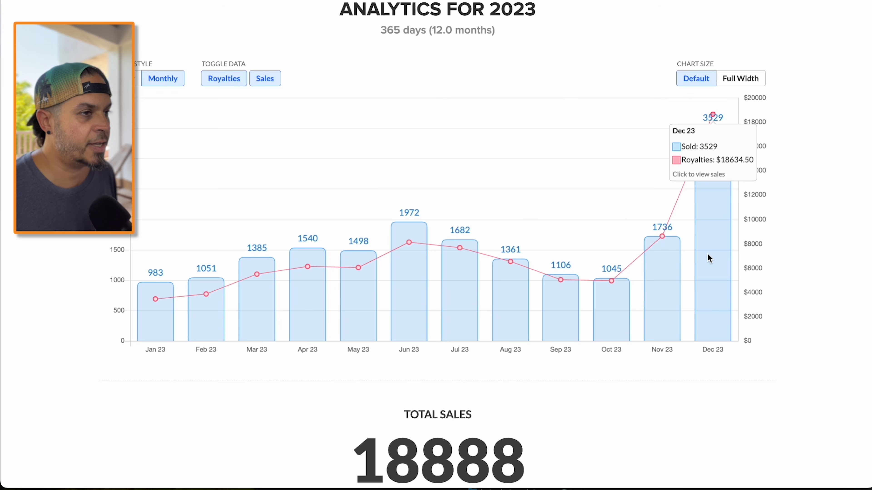
{"action": "scroll", "coordinate": [707, 254], "scroll_direction": "down", "scroll_amount": 8}
{"action": "left_click_drag", "start_coordinate": [558, 263], "coordinate": [464, 261]}
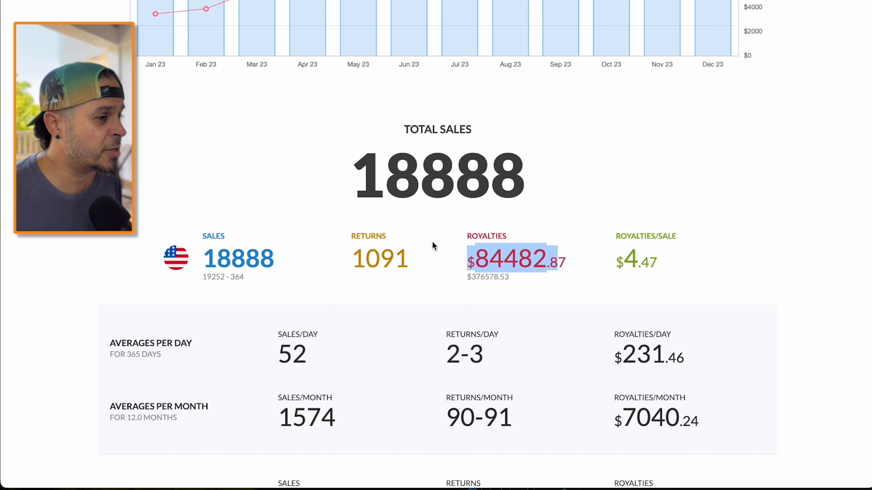
{"action": "scroll", "coordinate": [424, 243], "scroll_direction": "up", "scroll_amount": 10}
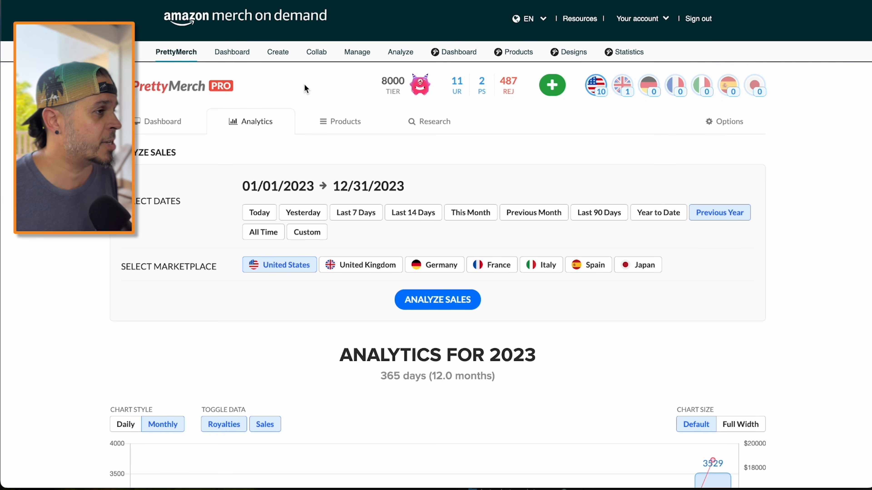
Open the Merch on Demand product creation page and check the exported New Project.png in the Downloads folder
{"action": "left_click", "coordinate": [277, 53]}
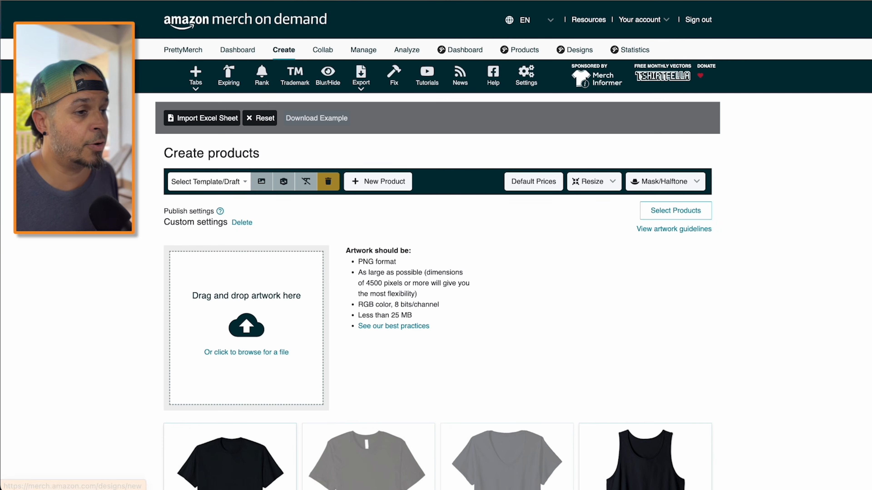
{"action": "left_click", "coordinate": [867, 304]}
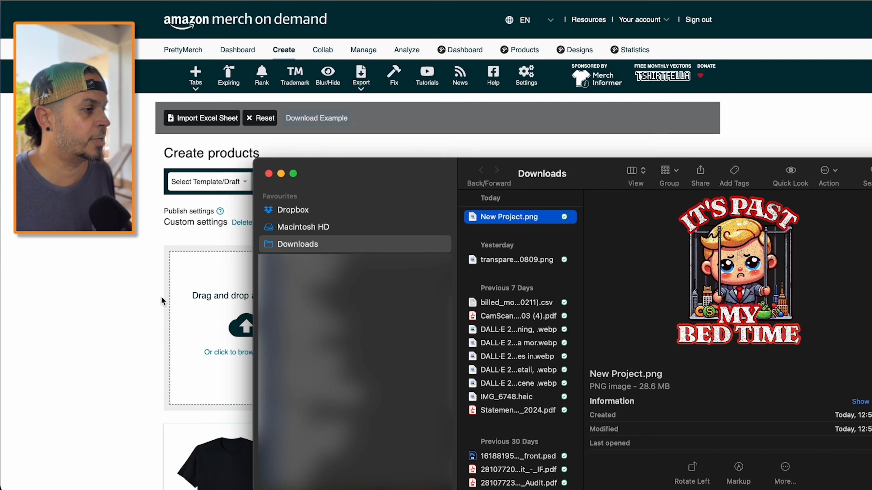
{"action": "left_click", "coordinate": [114, 296]}
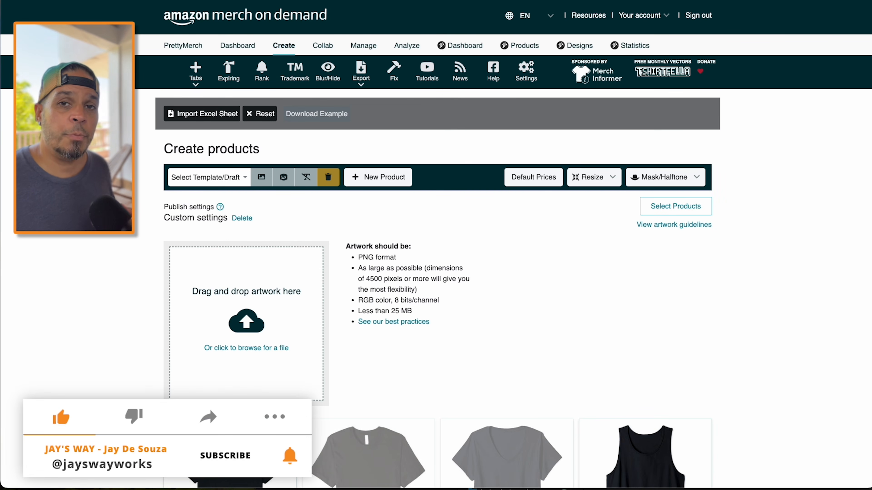